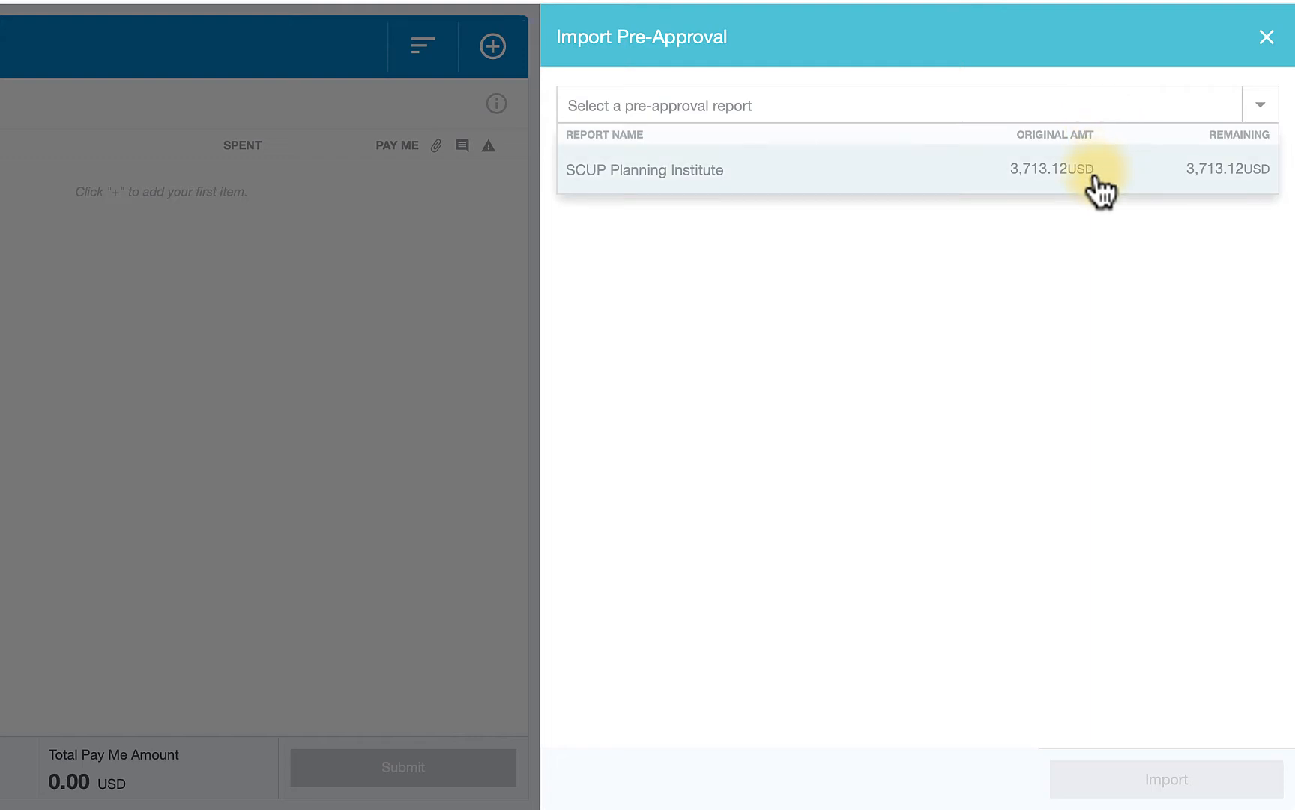
- Import the SCUP Planning Institute pre-approval report into the new expense report
click(1111, 178)
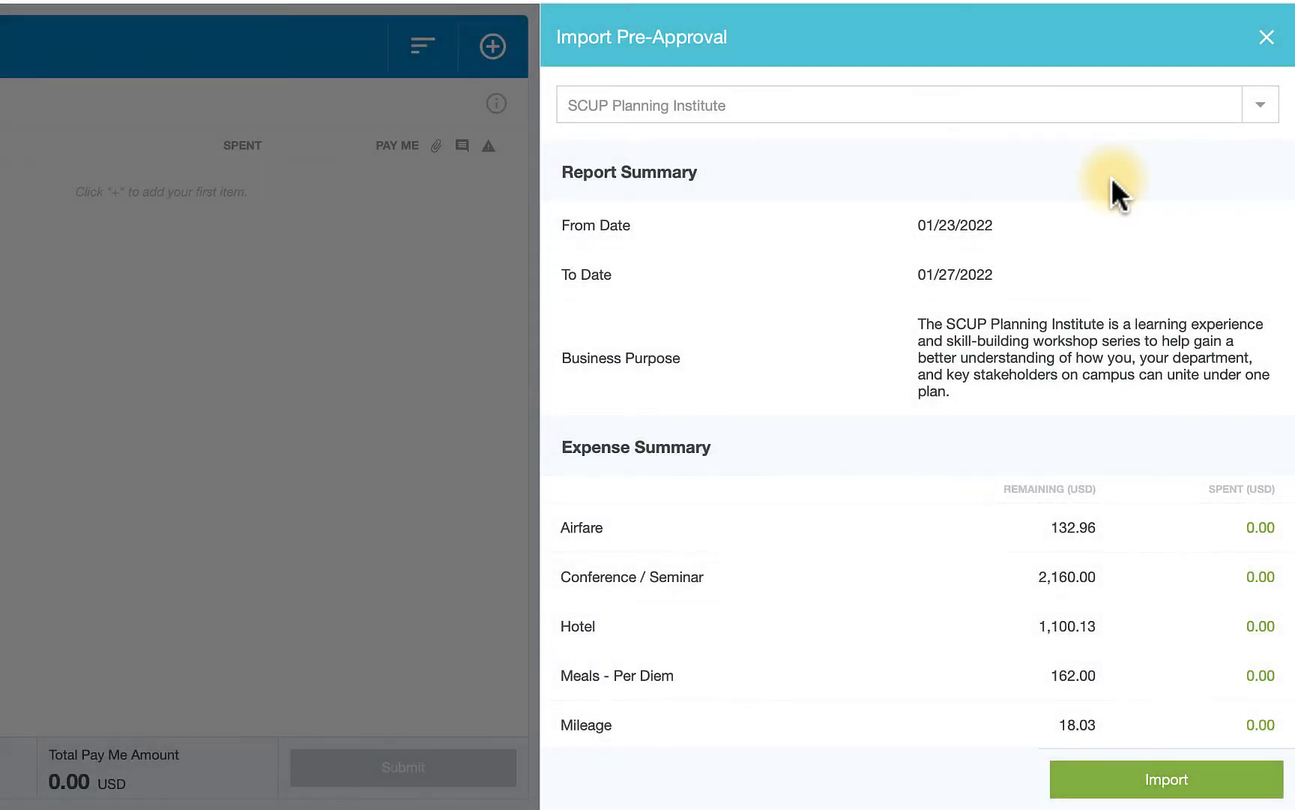
scroll(1114, 372, down, 2)
scroll(1114, 373, down, 3)
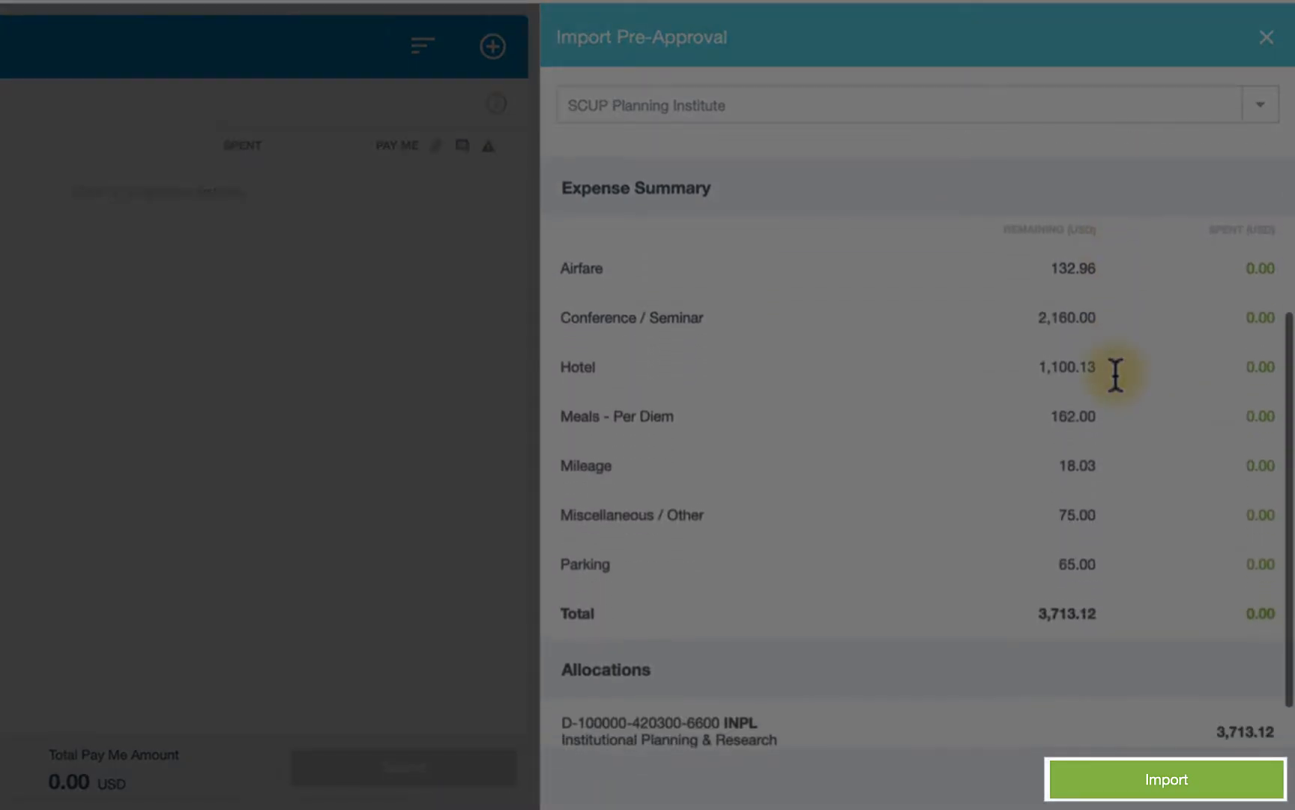
click(1128, 779)
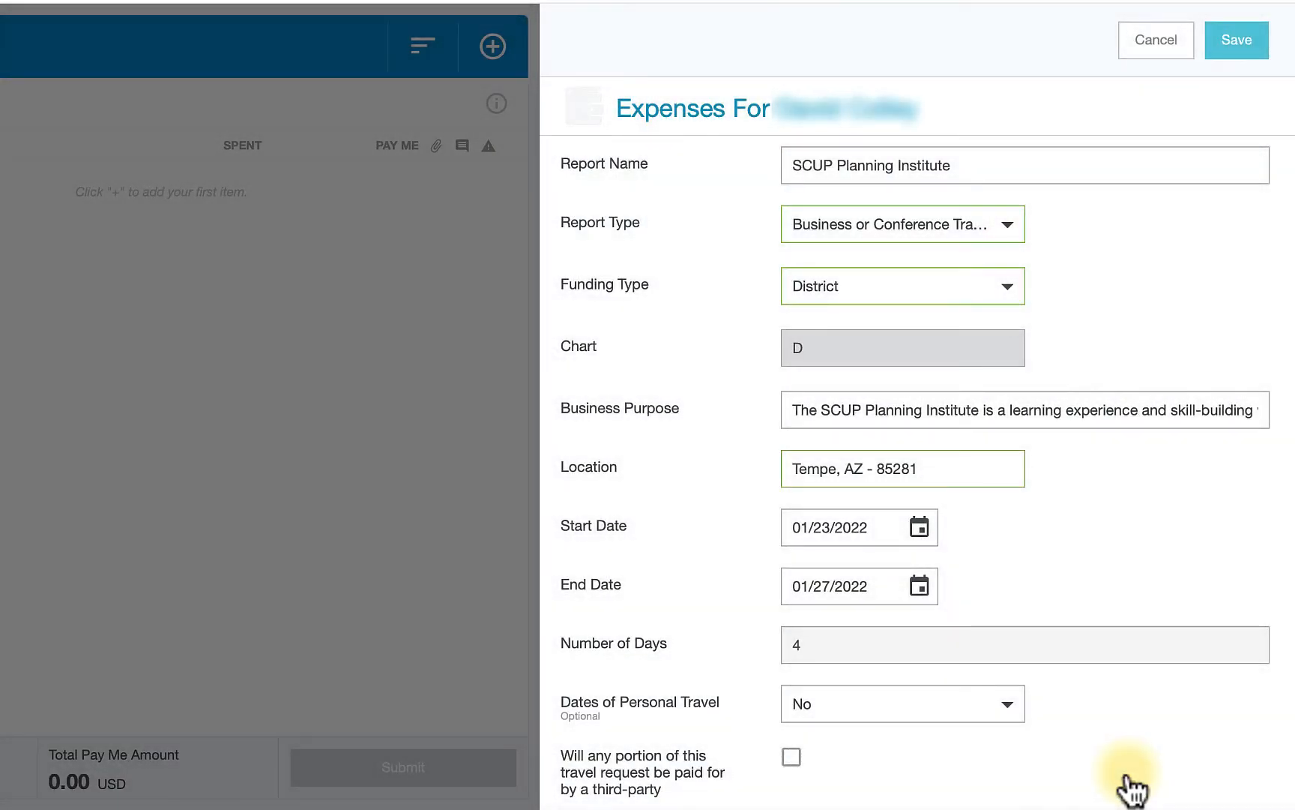
- Review the imported report header and pre-approval summary, then save the expense report
scroll(1132, 789, down, 7)
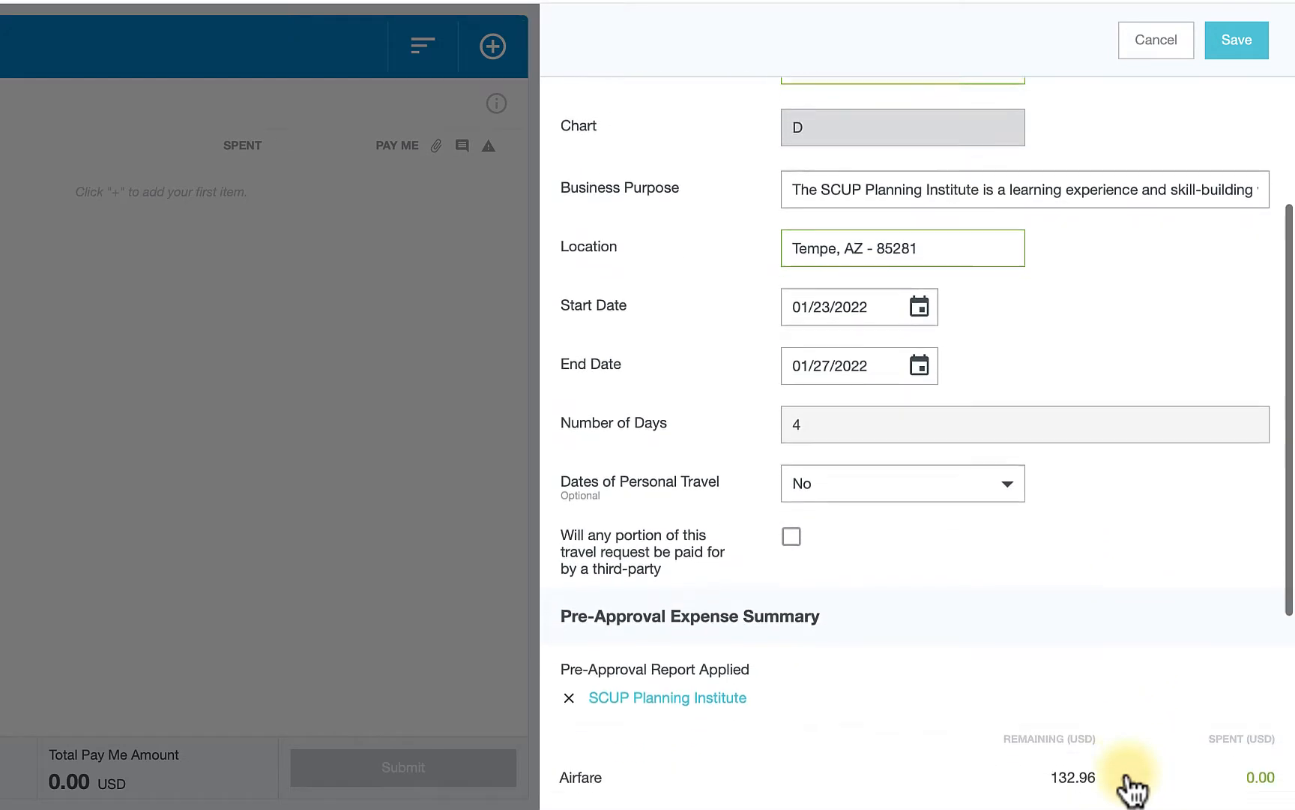
scroll(1132, 787, down, 4)
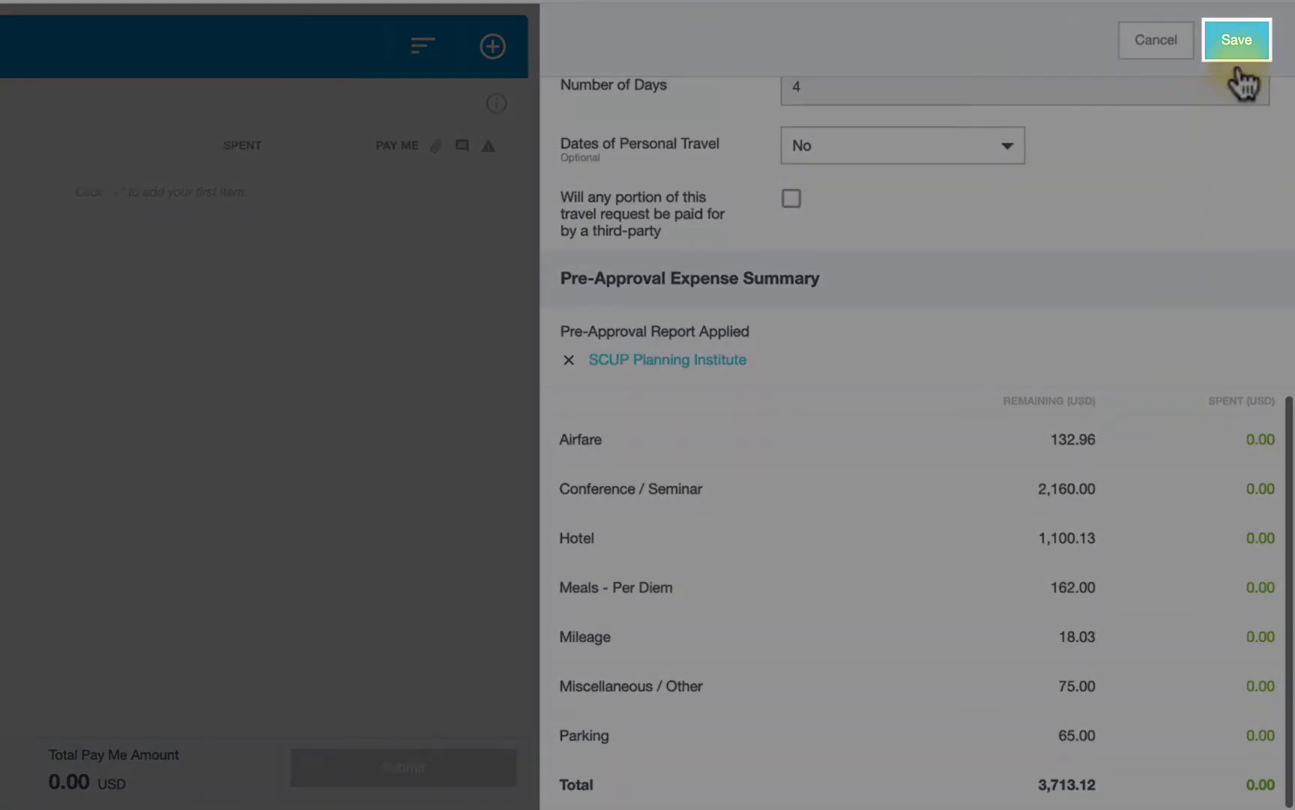
click(1244, 49)
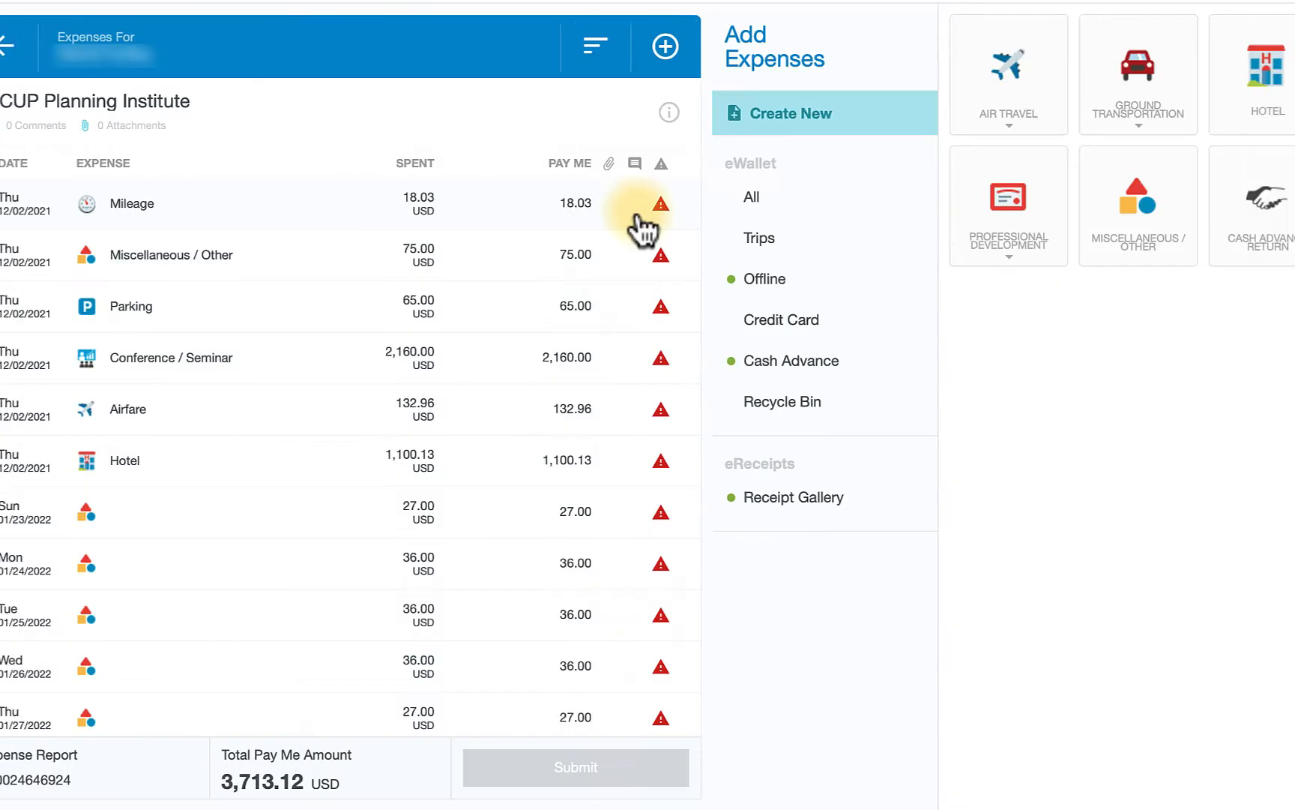
- Open the Mileage line item for editing and launch the mileage calculator
click(680, 217)
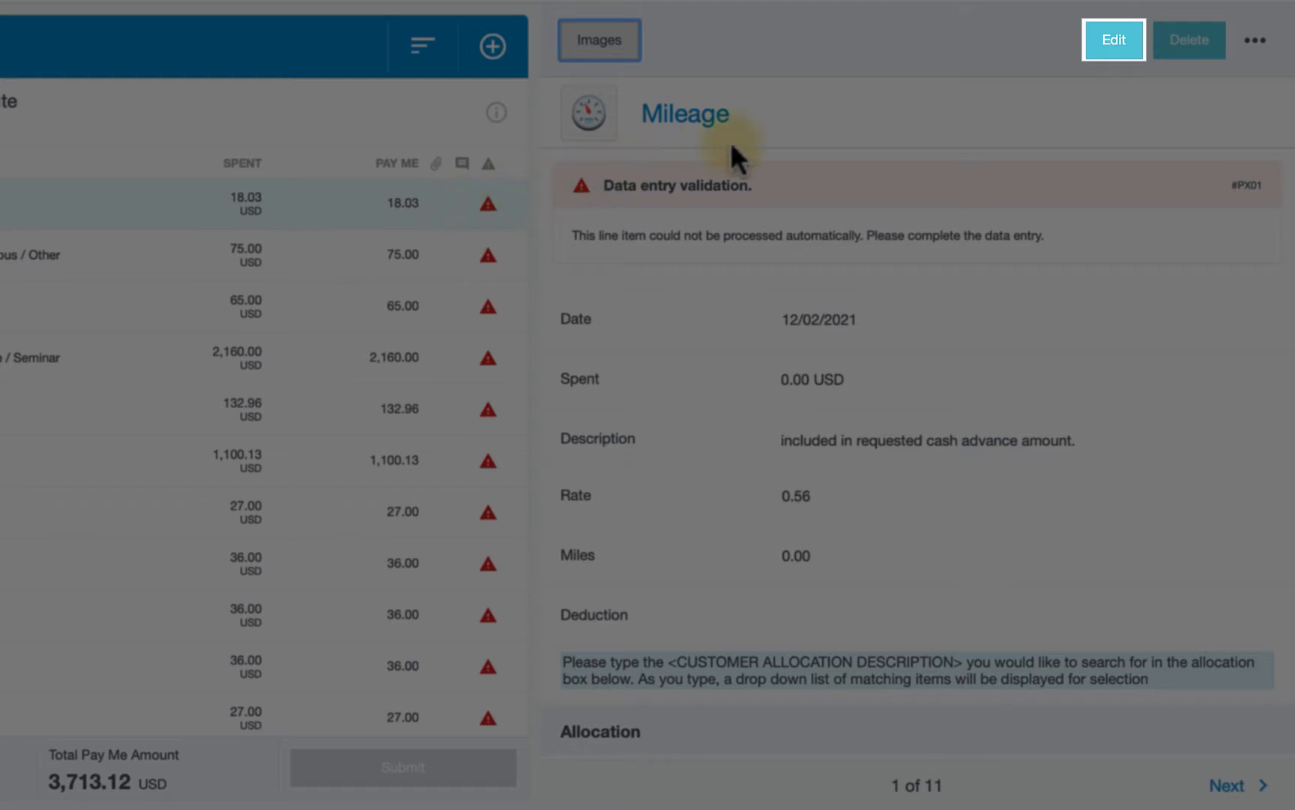
click(1128, 47)
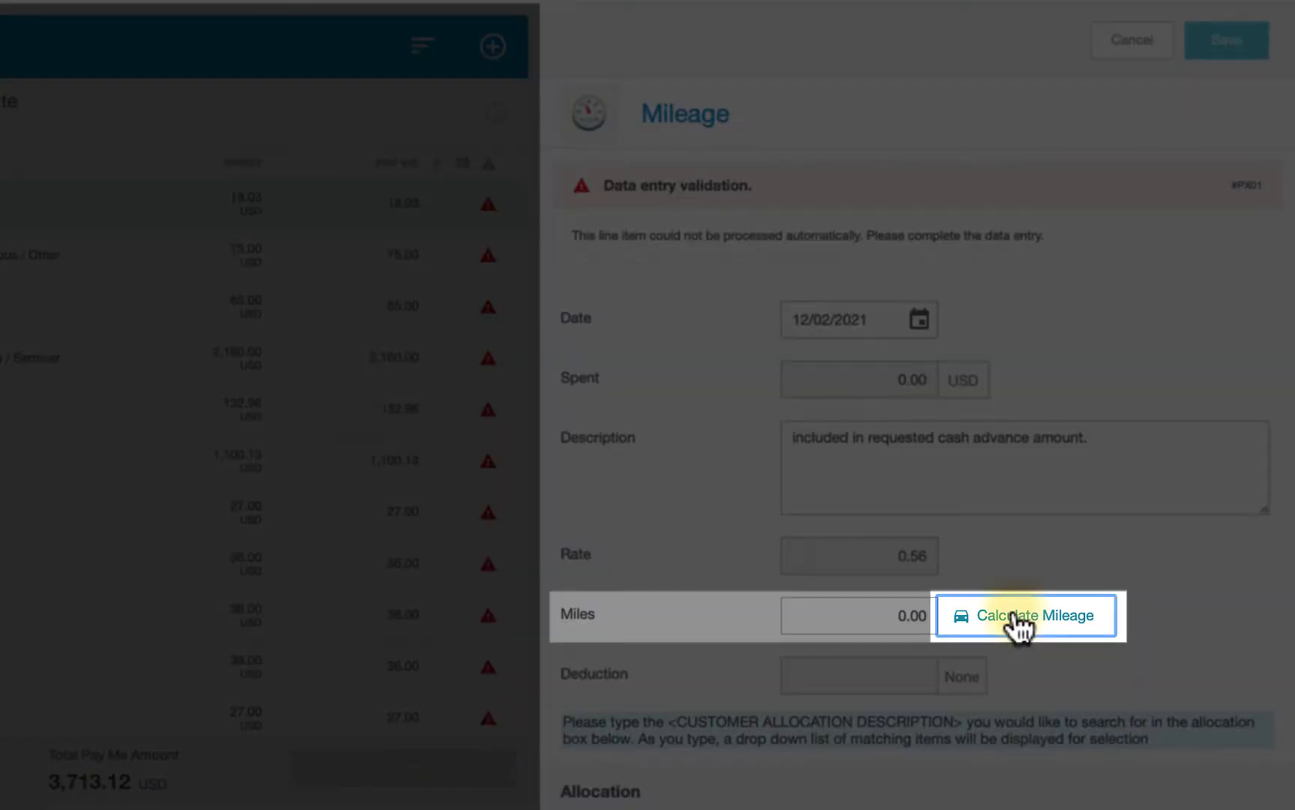
click(1018, 619)
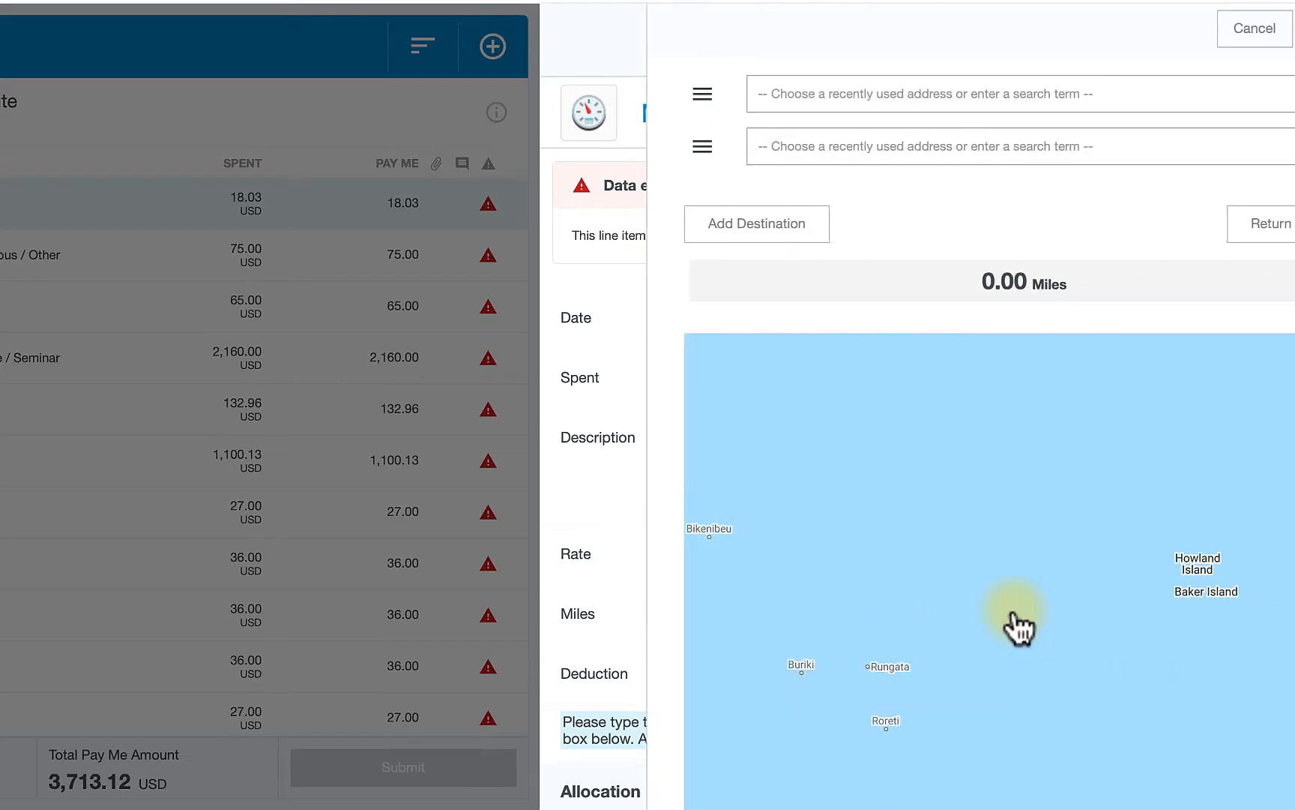
- Route a trip from 1570 East Colorado Boulevard, Pasadena, CA to LAX Terminal #2, Los Angeles, CA
click(940, 103)
text(157)
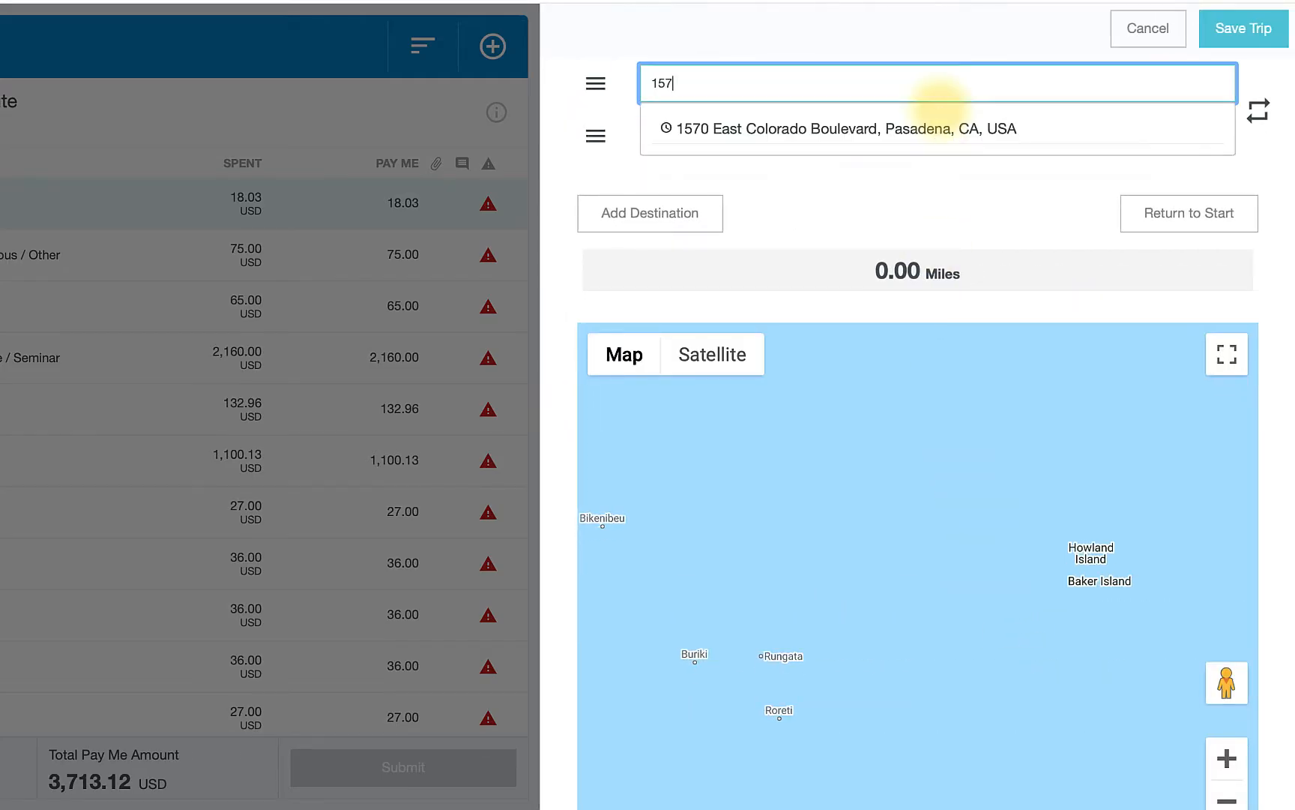
text(0)
click(962, 128)
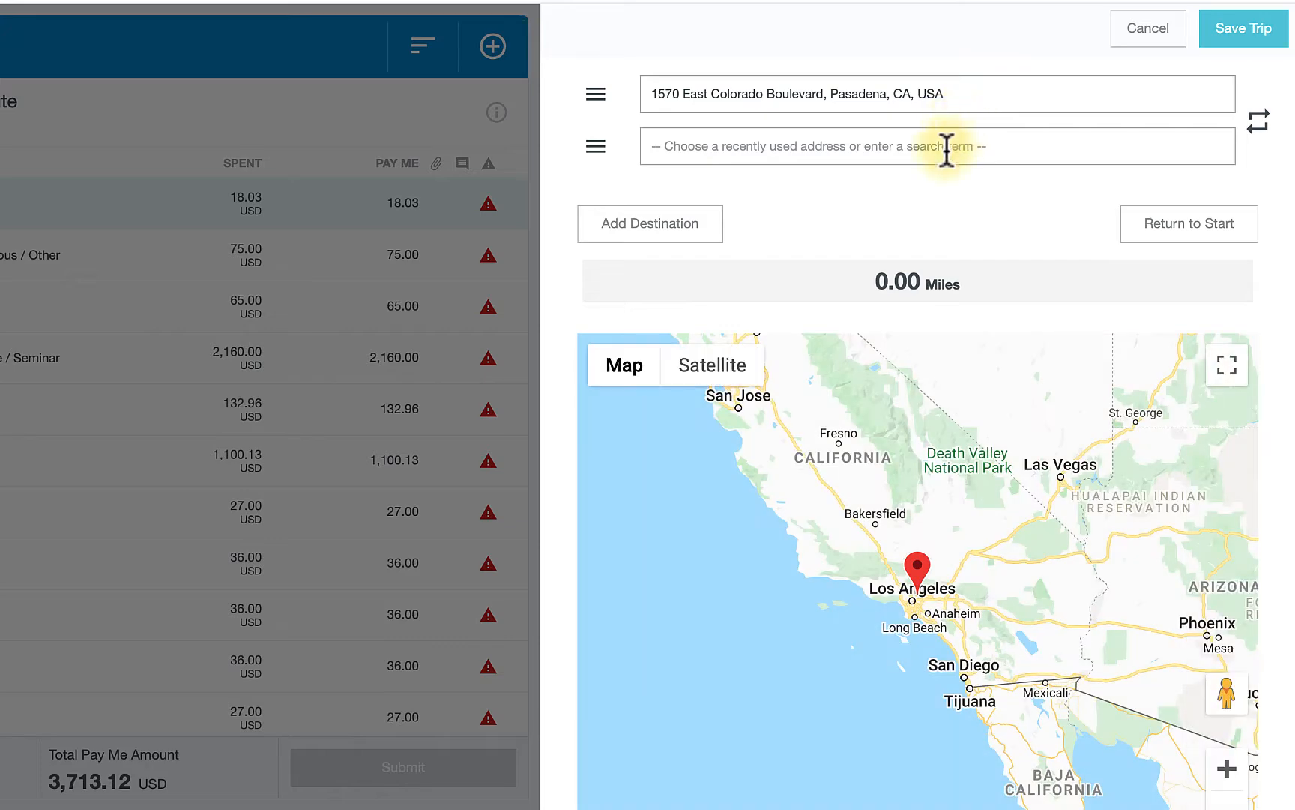
click(945, 148)
text(lax)
click(933, 205)
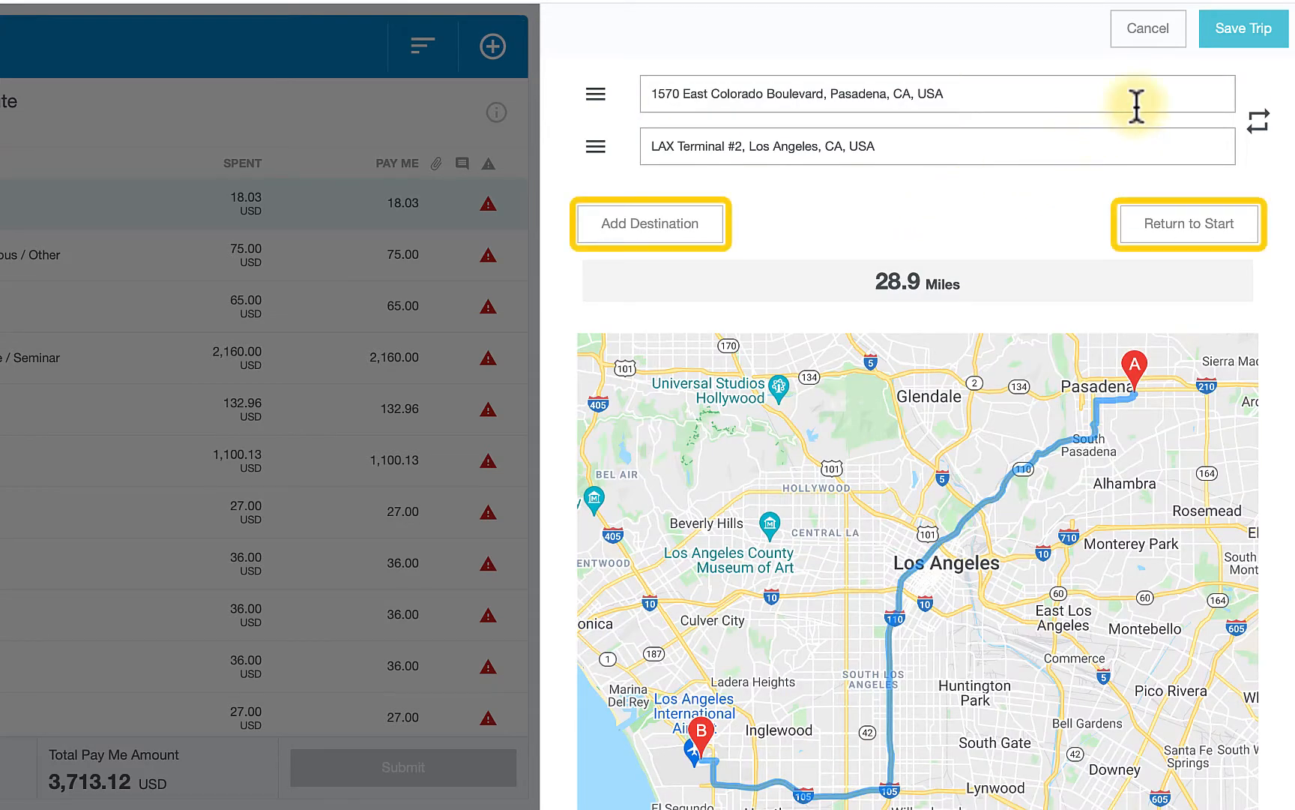
- Save the calculated trip and the Mileage expense
click(1226, 54)
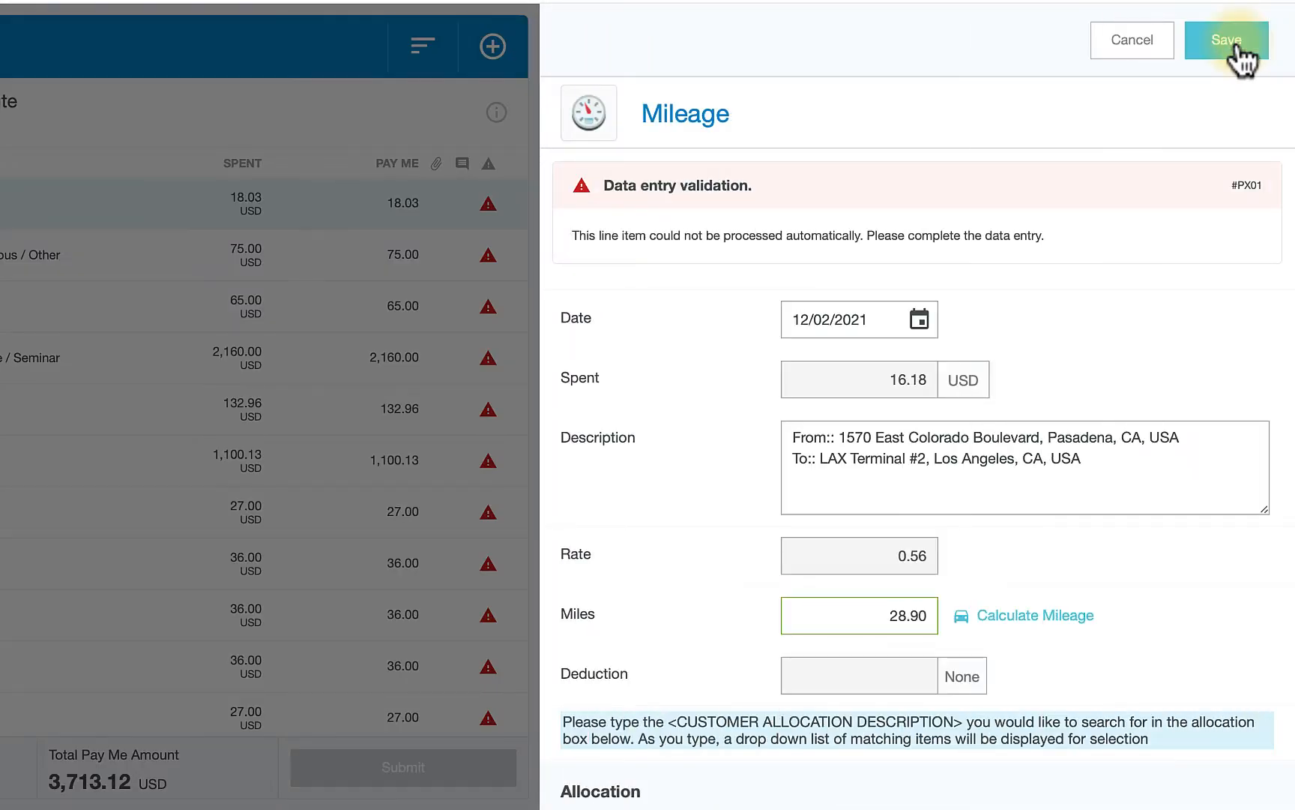
scroll(1216, 97, down, 1)
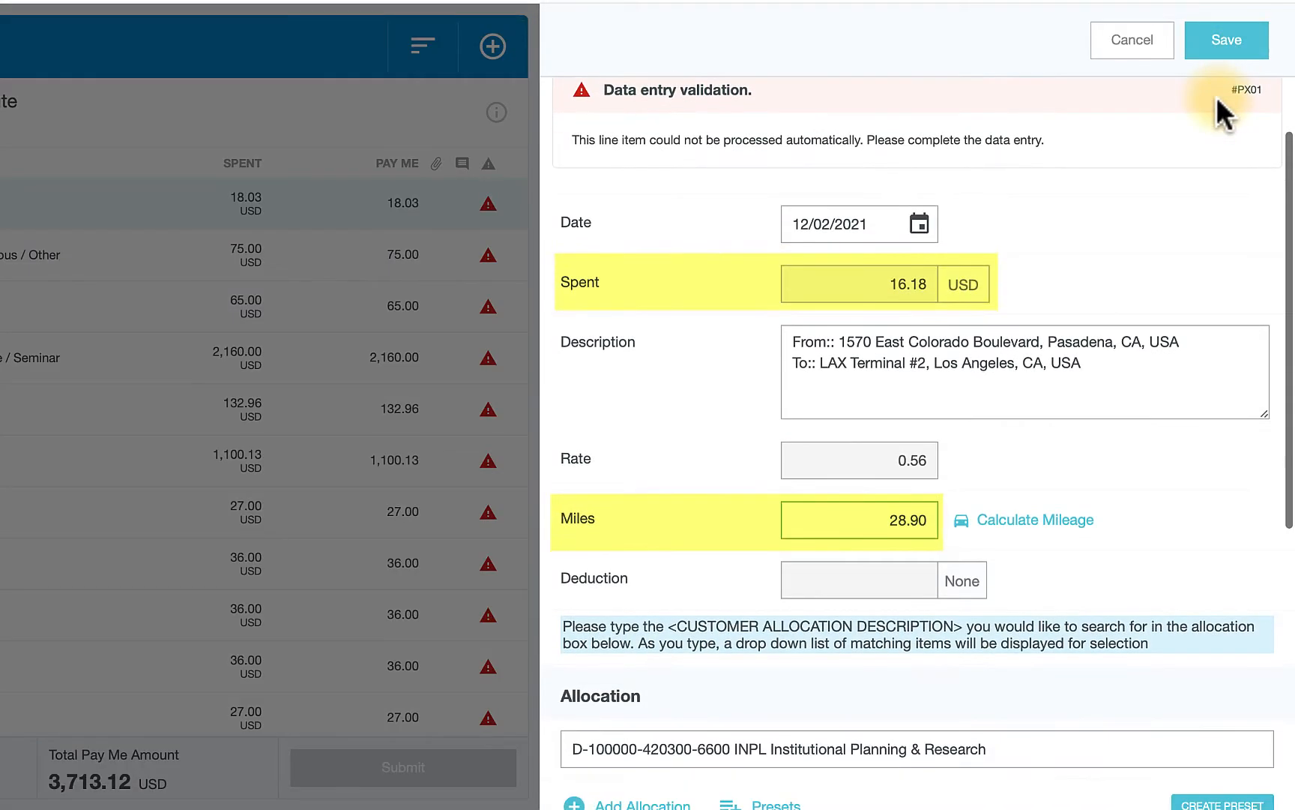
click(1259, 51)
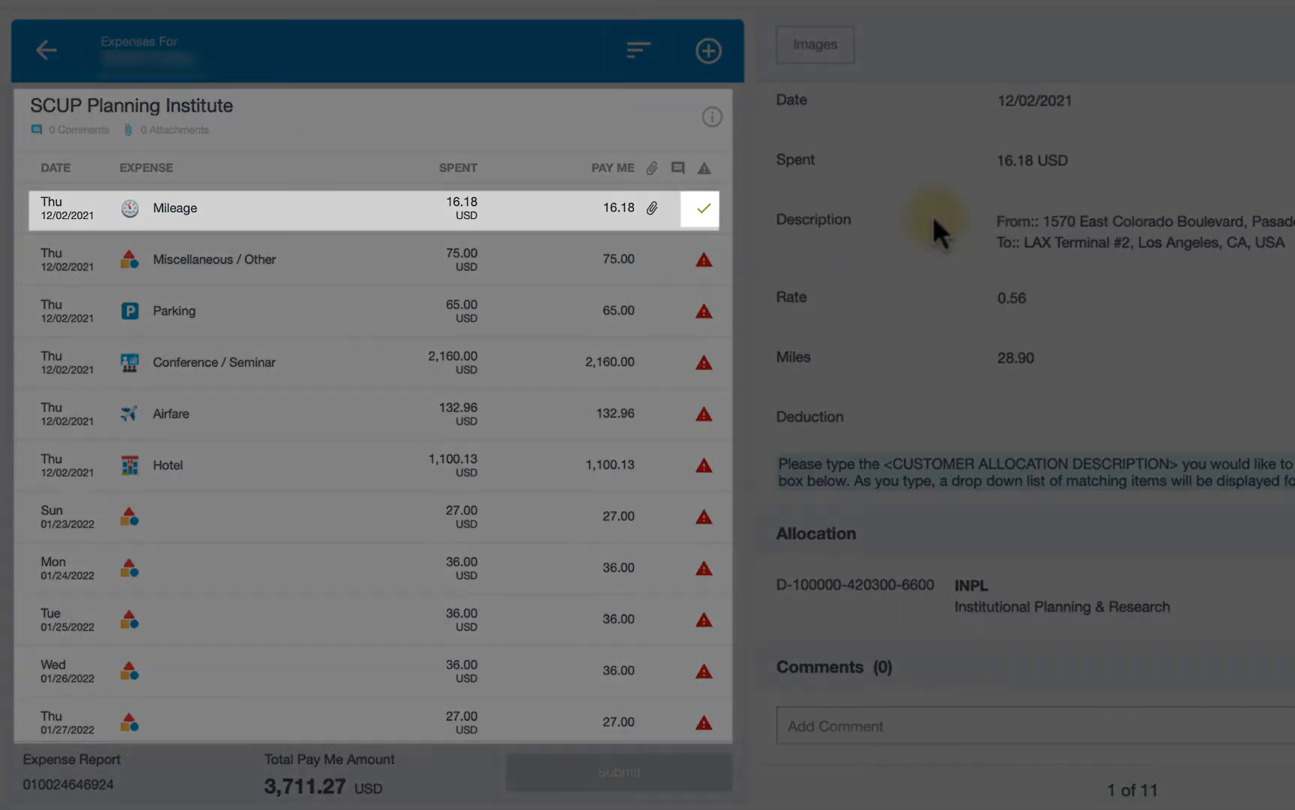
- Set the Miscellaneous / Other expense's spent amount to 0 and save it
click(684, 268)
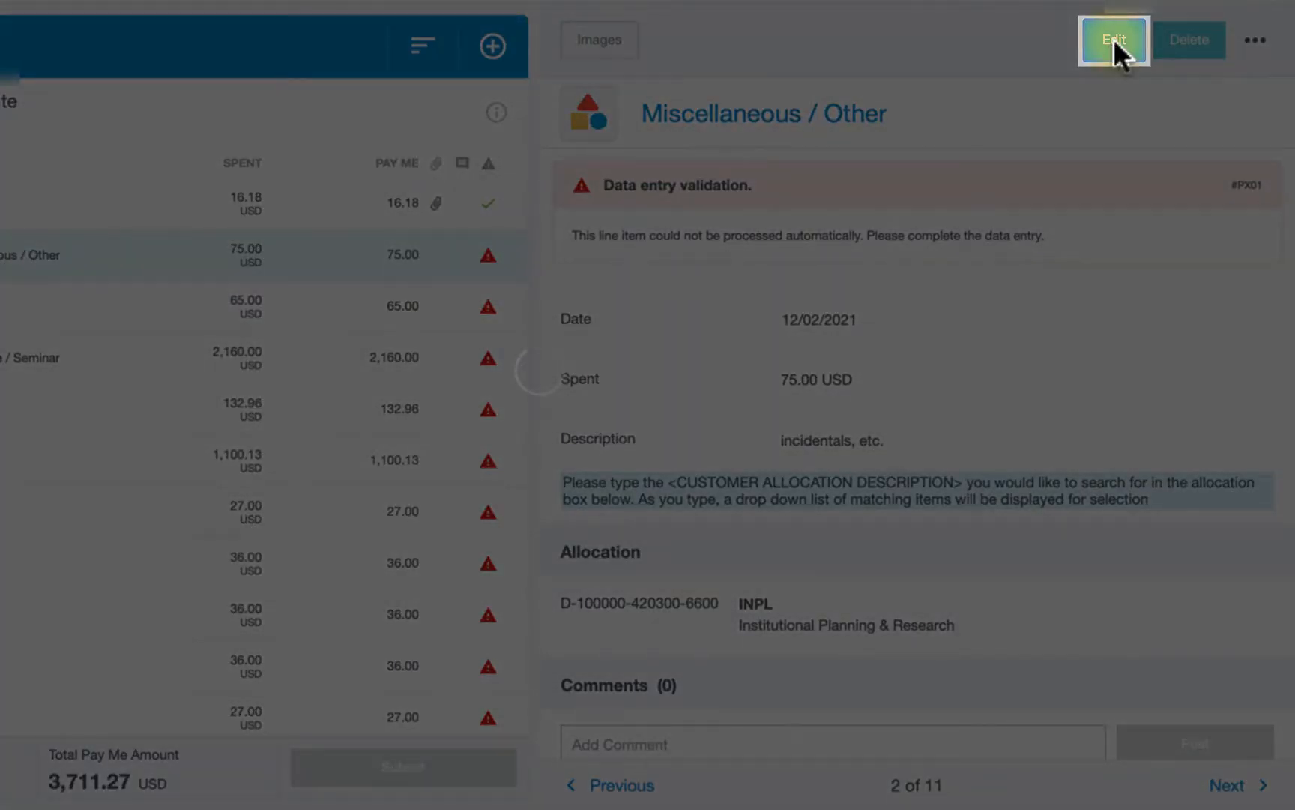
click(1116, 47)
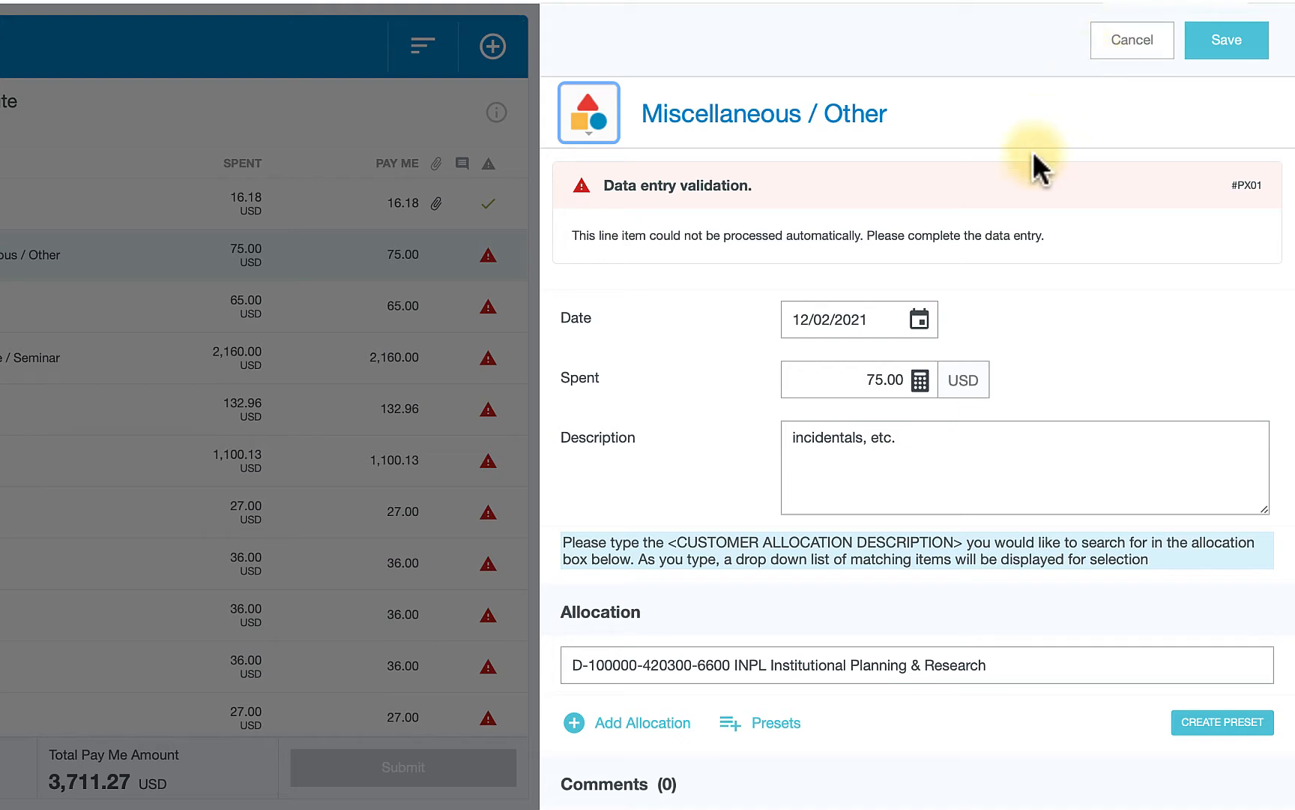
click(892, 379)
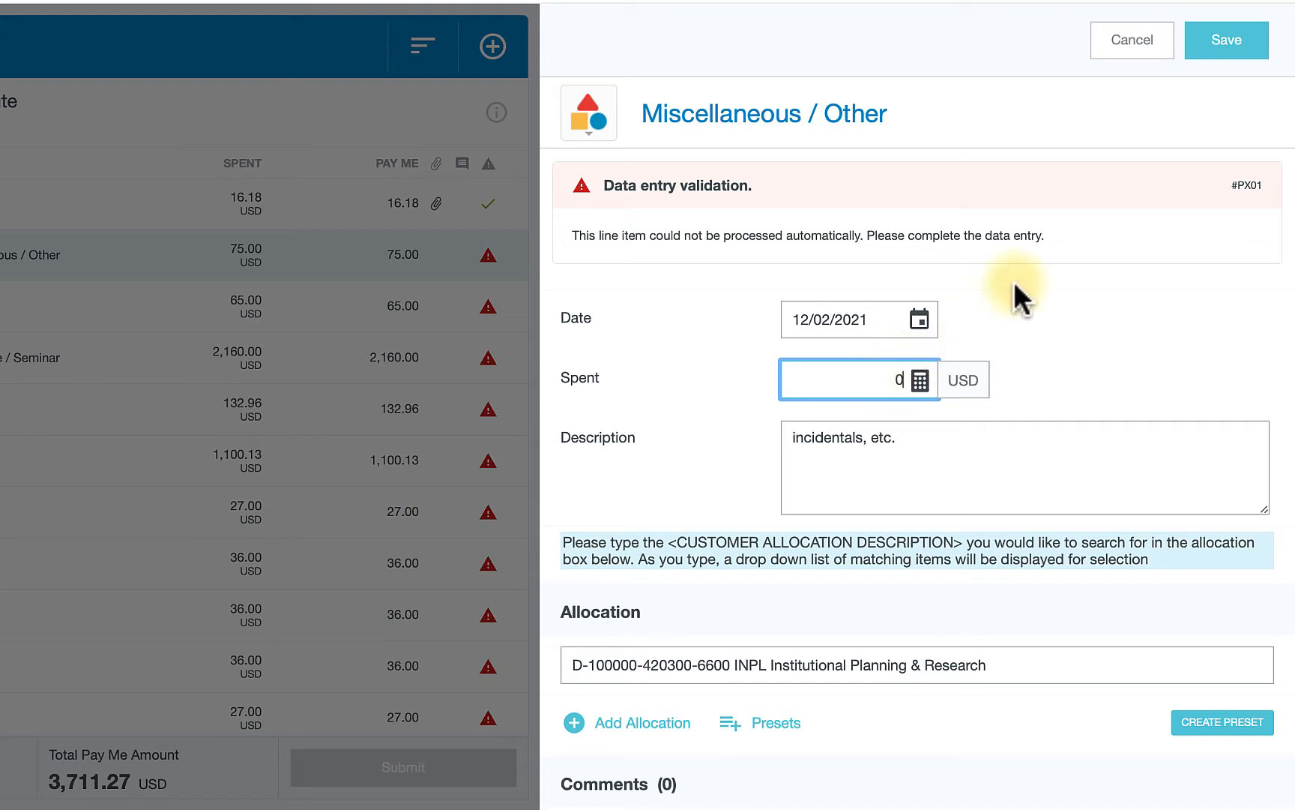
click(1235, 49)
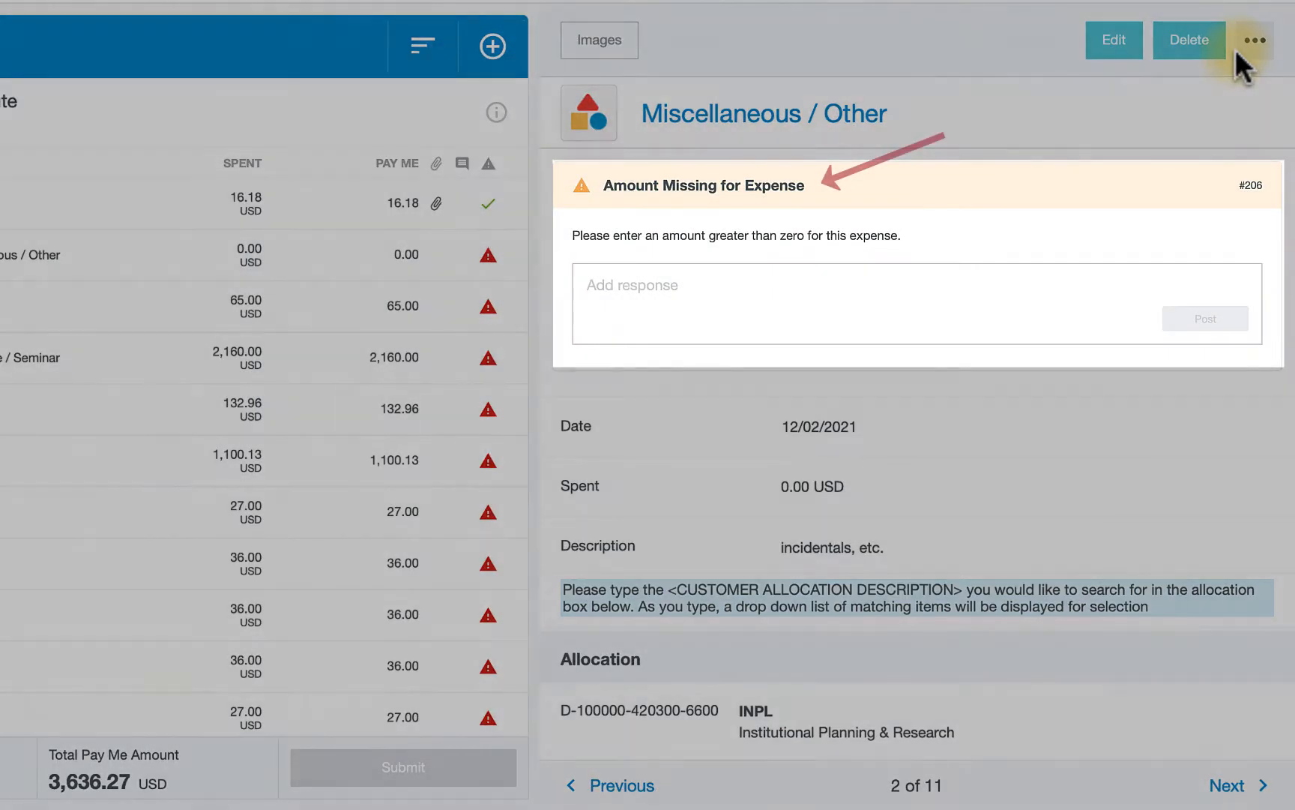
- Post the response "Did not spend" to the missing-amount warning on the Miscellaneous / Other expense
click(946, 288)
text(Did not spend)
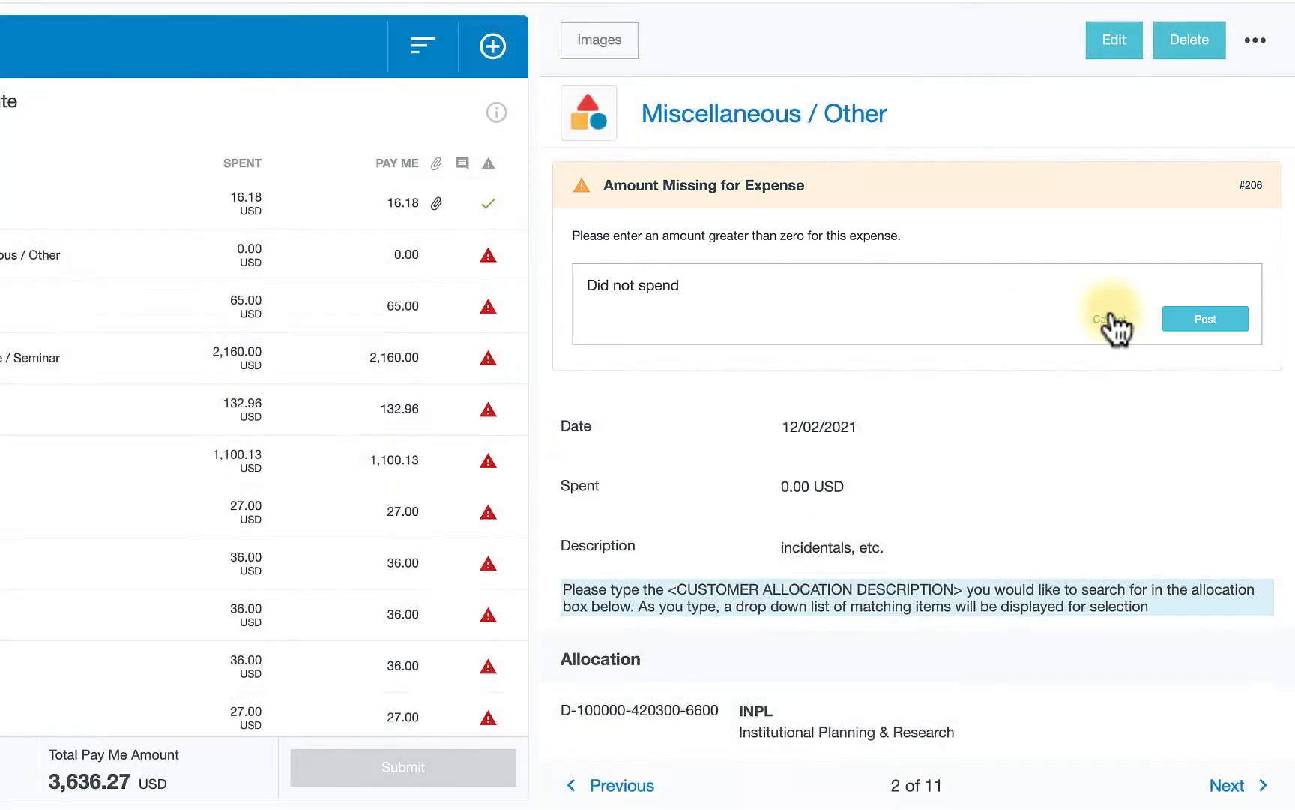
click(1205, 319)
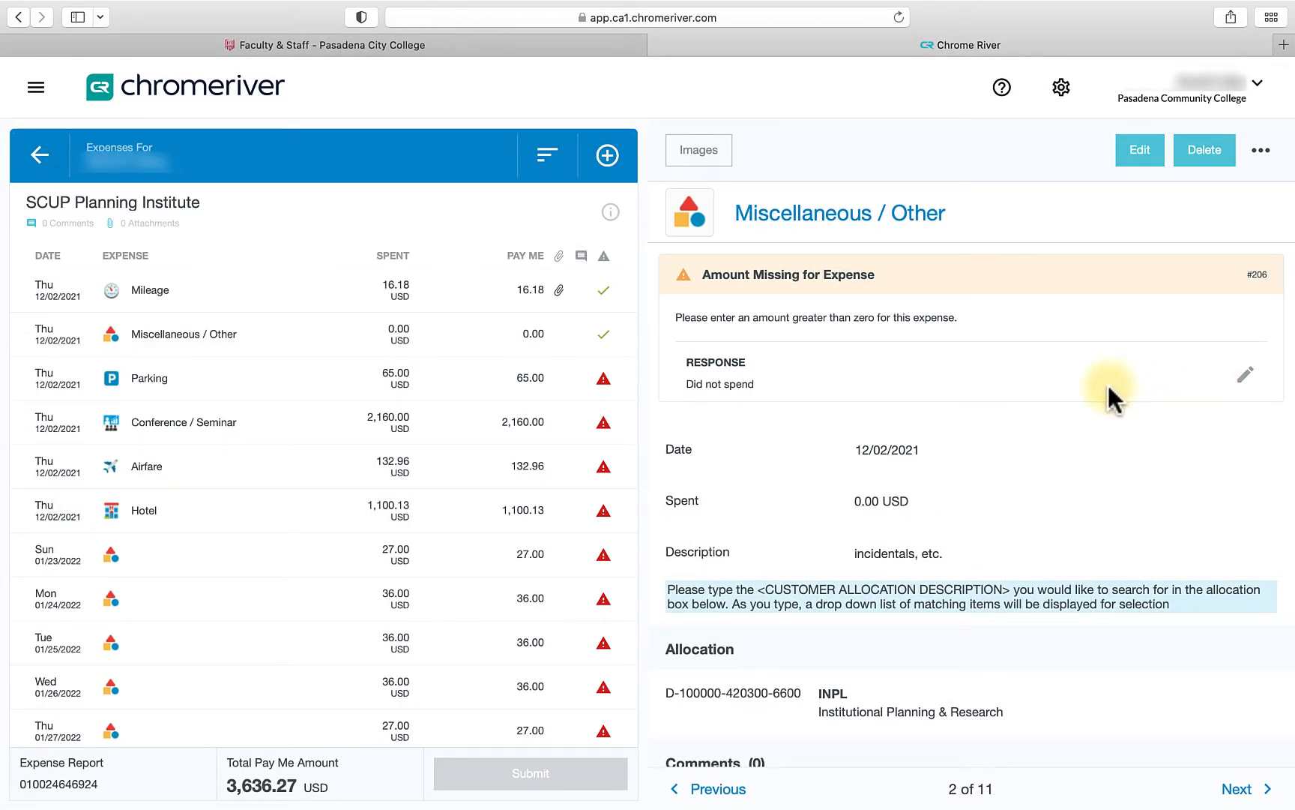
- Open the Parking expense for editing and set its spent amount to 52.00 USD
click(619, 388)
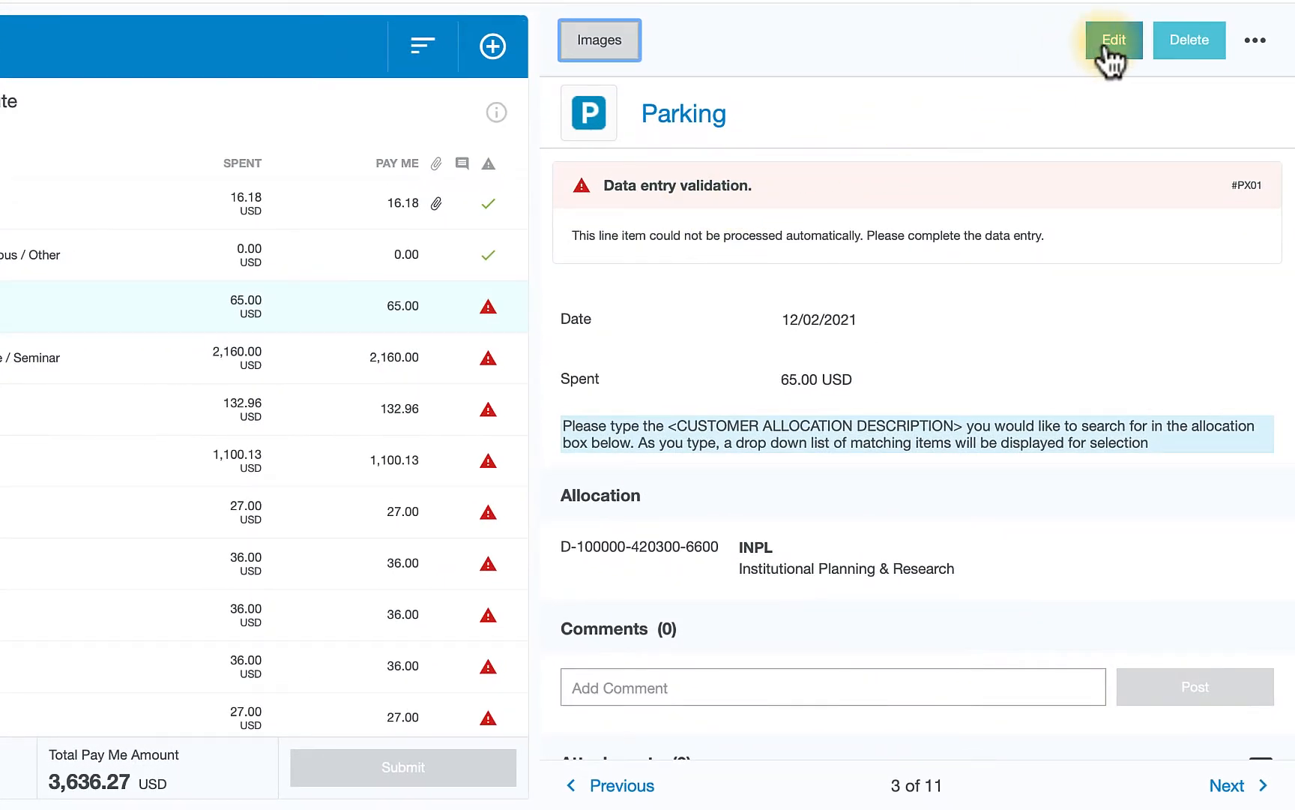
click(1105, 45)
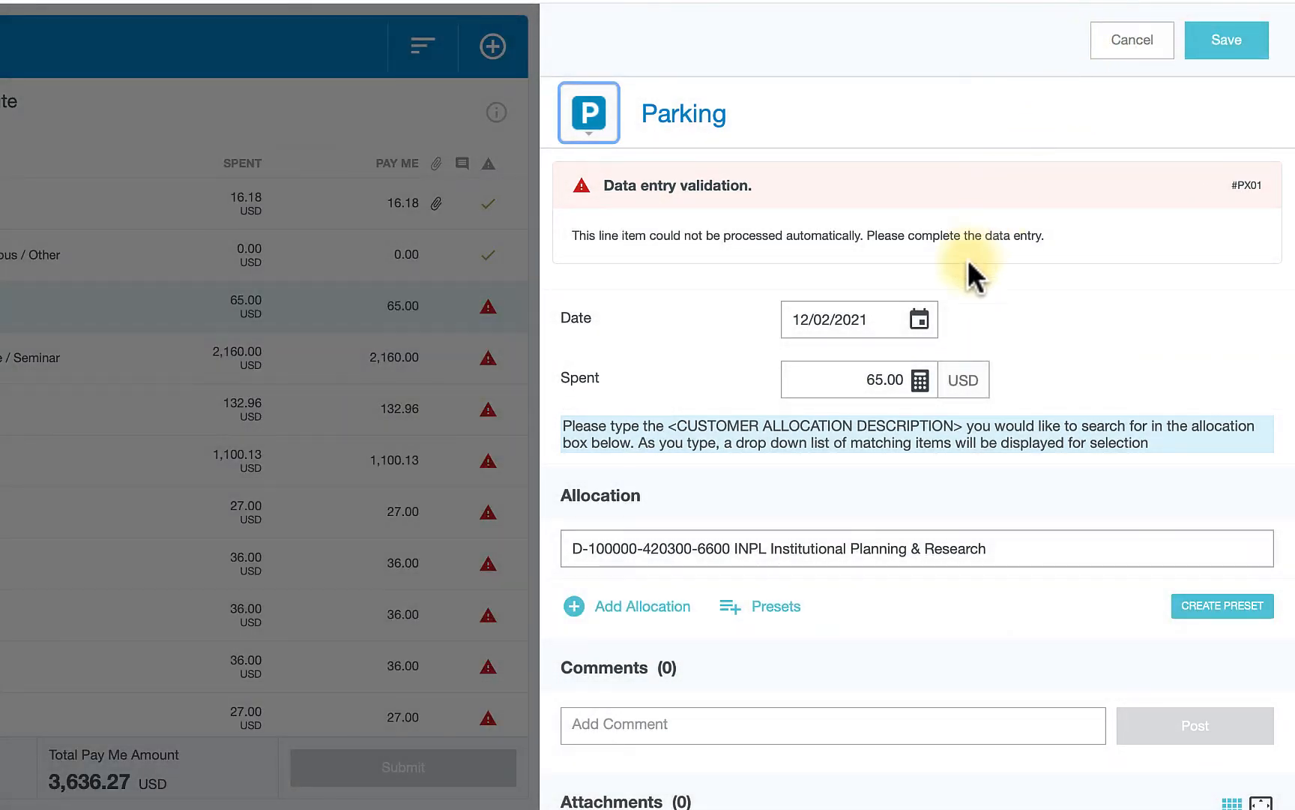
click(885, 388)
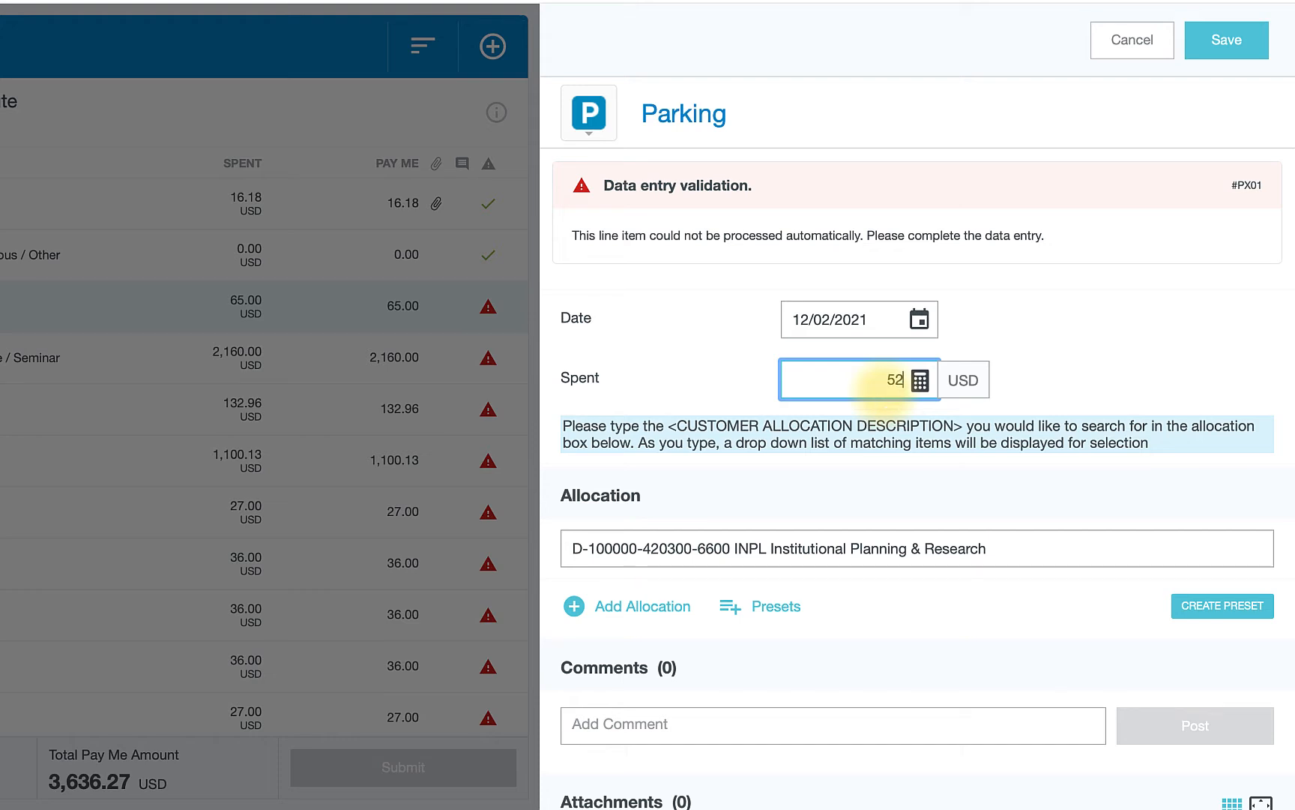
click(886, 421)
- Attach the OTC Receipt file from the computer to the Parking expense and save it
scroll(885, 421, down, 4)
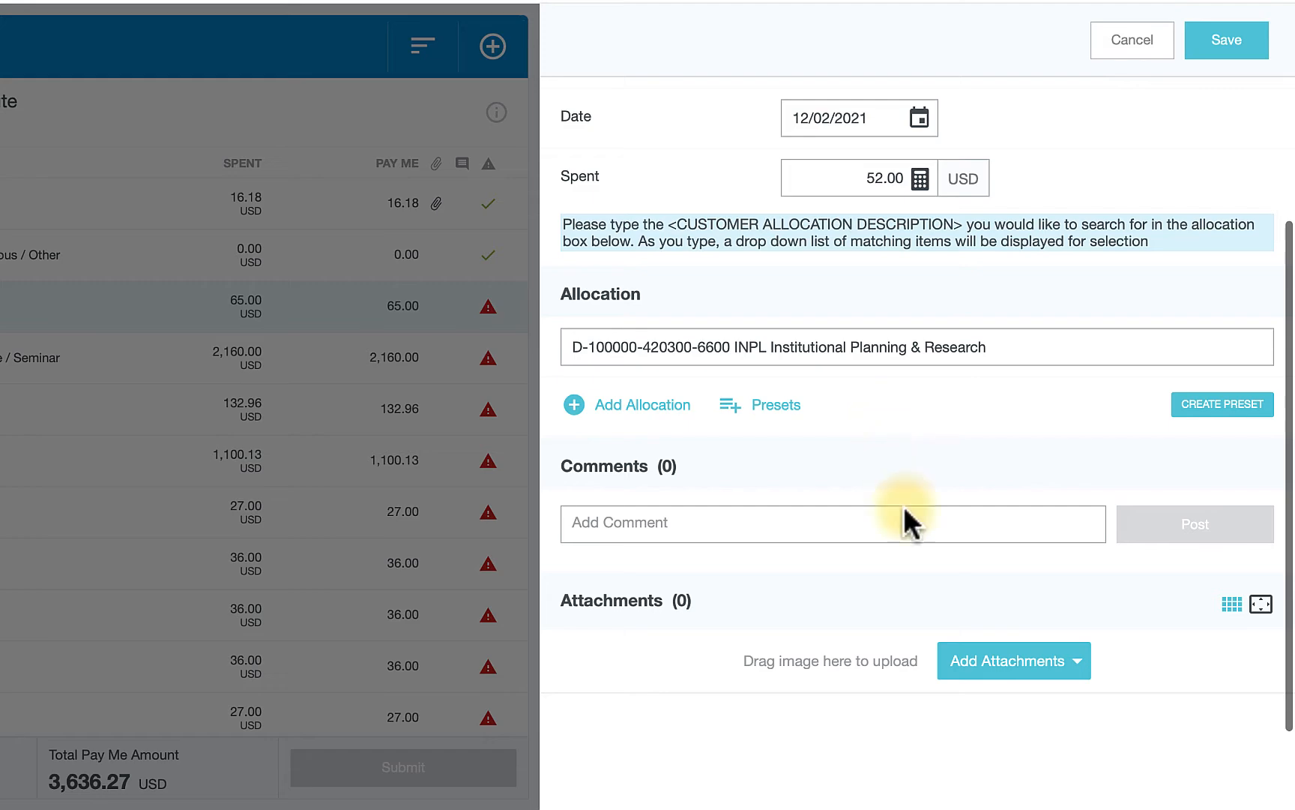
click(974, 665)
click(884, 744)
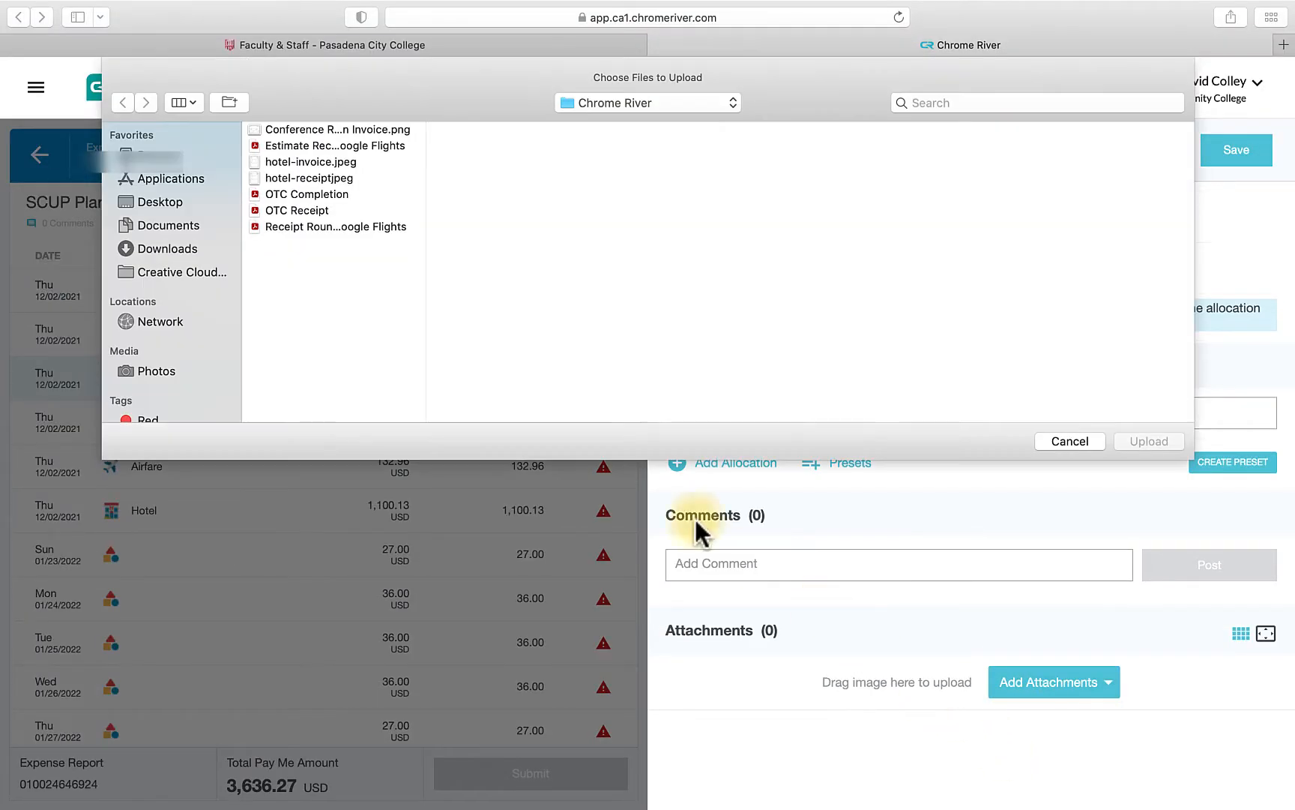
click(296, 208)
click(1154, 358)
scroll(1166, 405, up, 3)
scroll(1174, 378, down, 5)
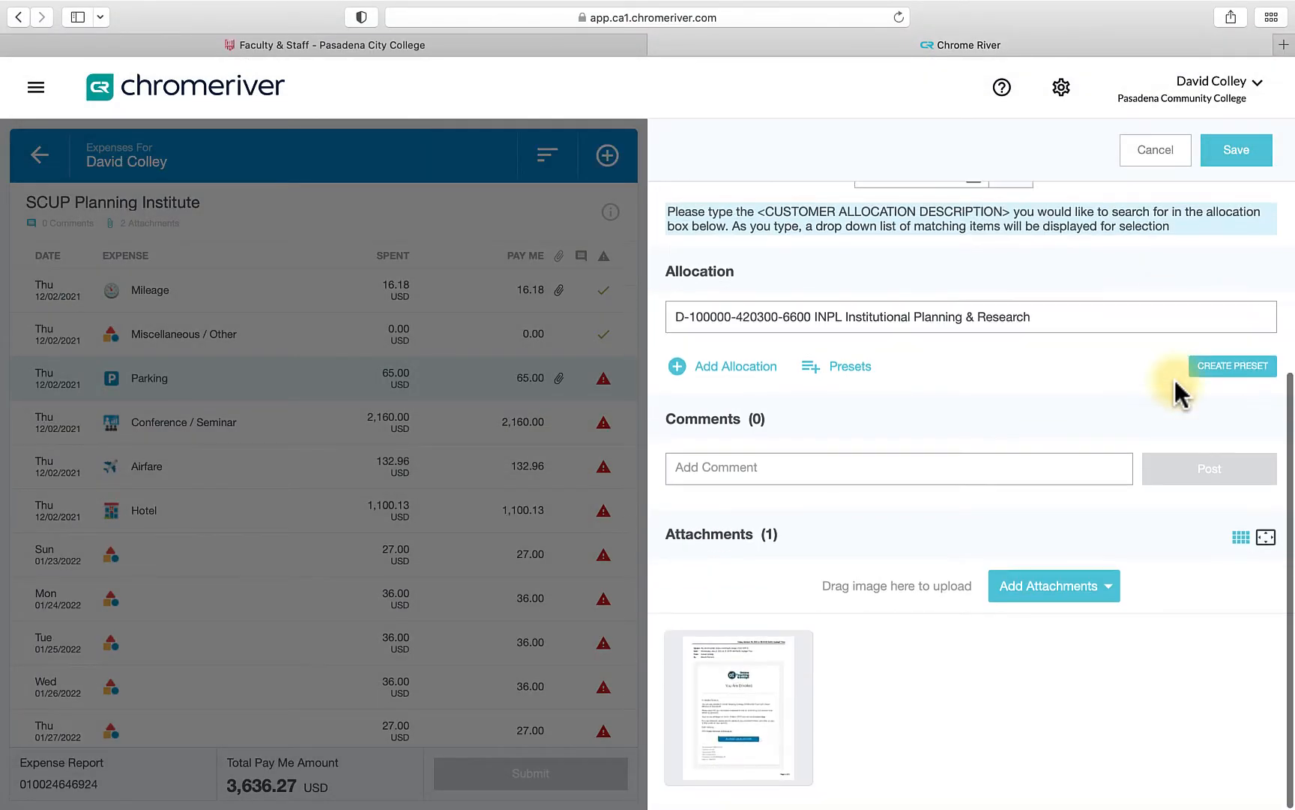
scroll(1173, 377, up, 5)
click(1236, 150)
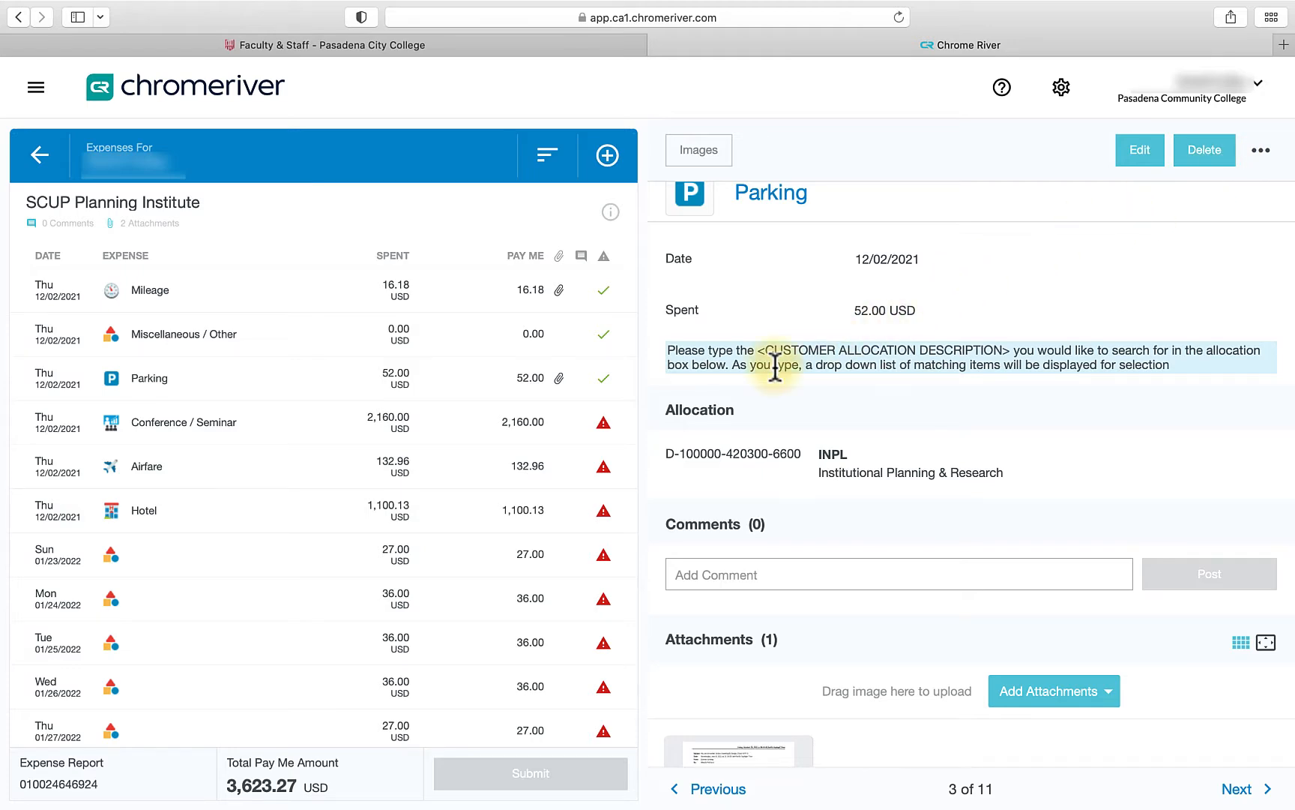
- Edit the Conference / Seminar expense and set Did District PrePay to Yes
click(595, 433)
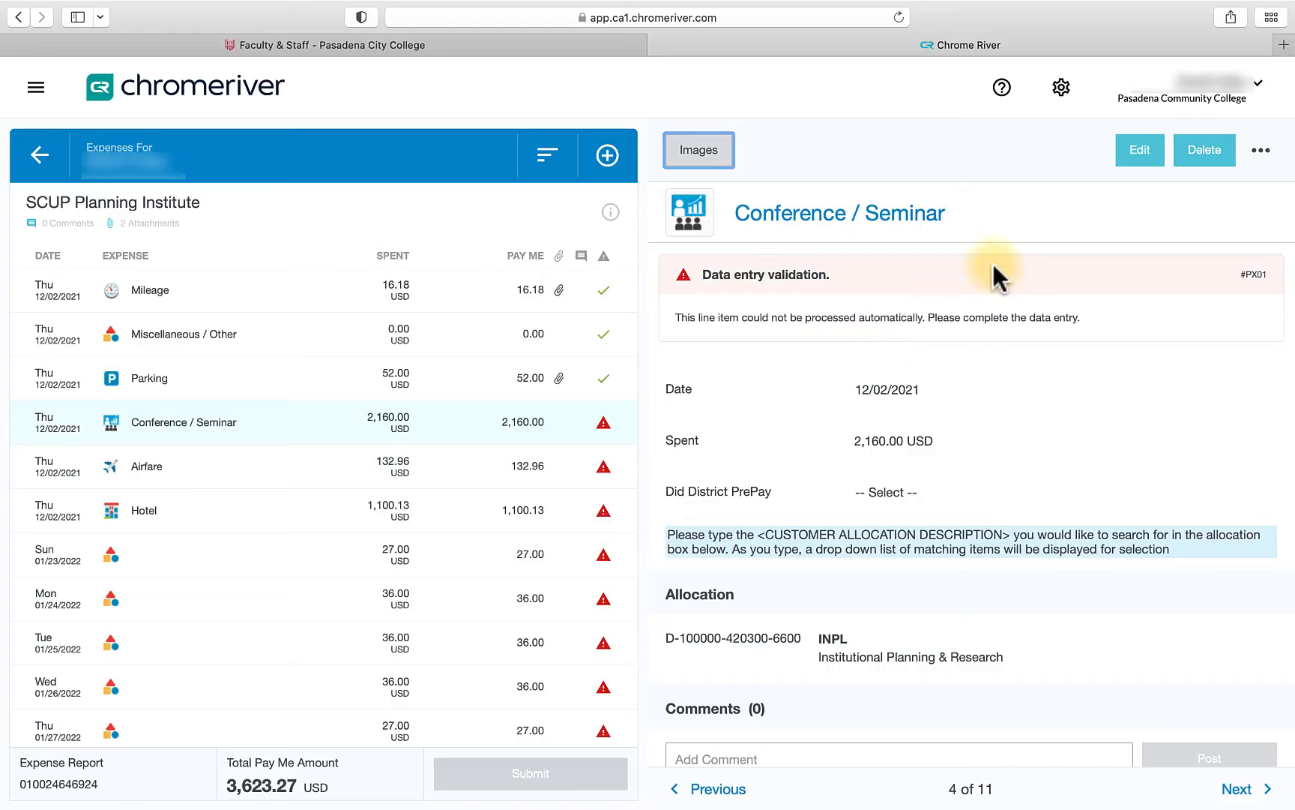
click(1141, 154)
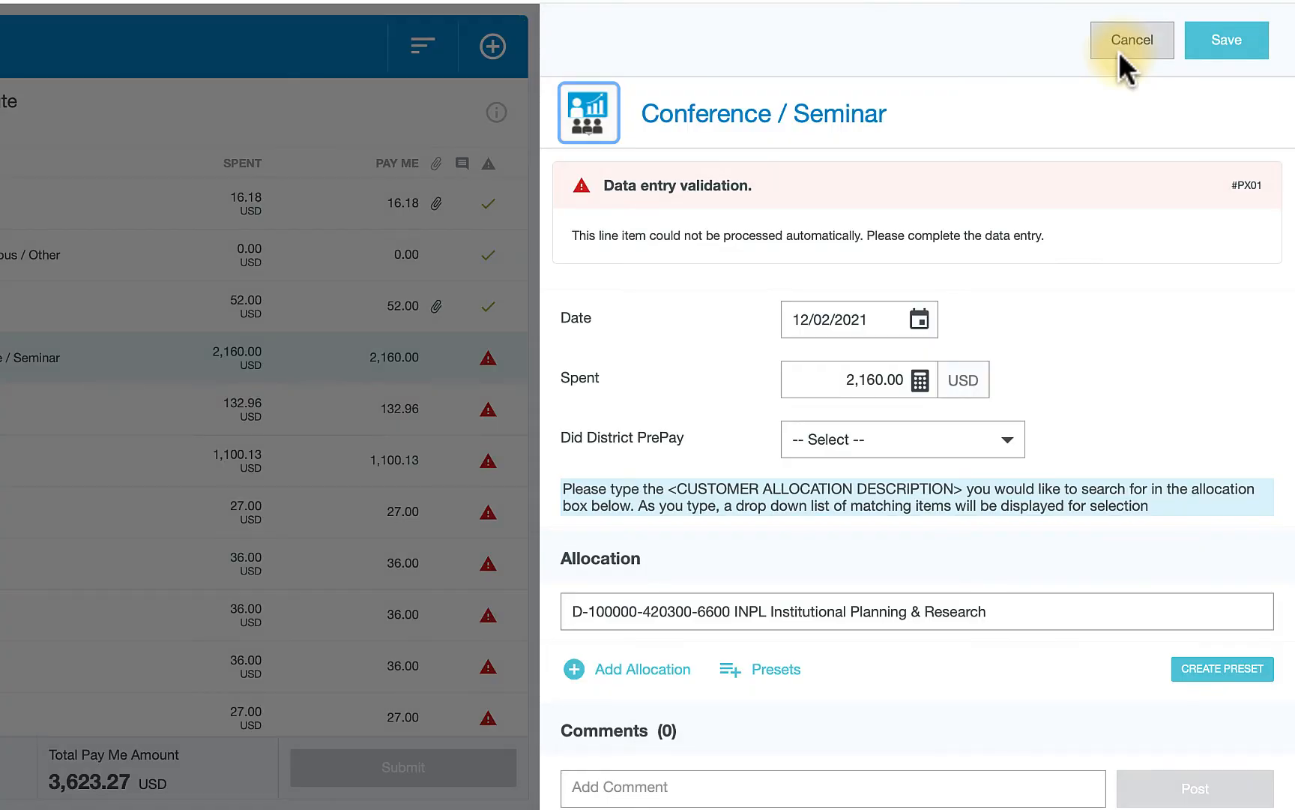
scroll(1159, 310, down, 1)
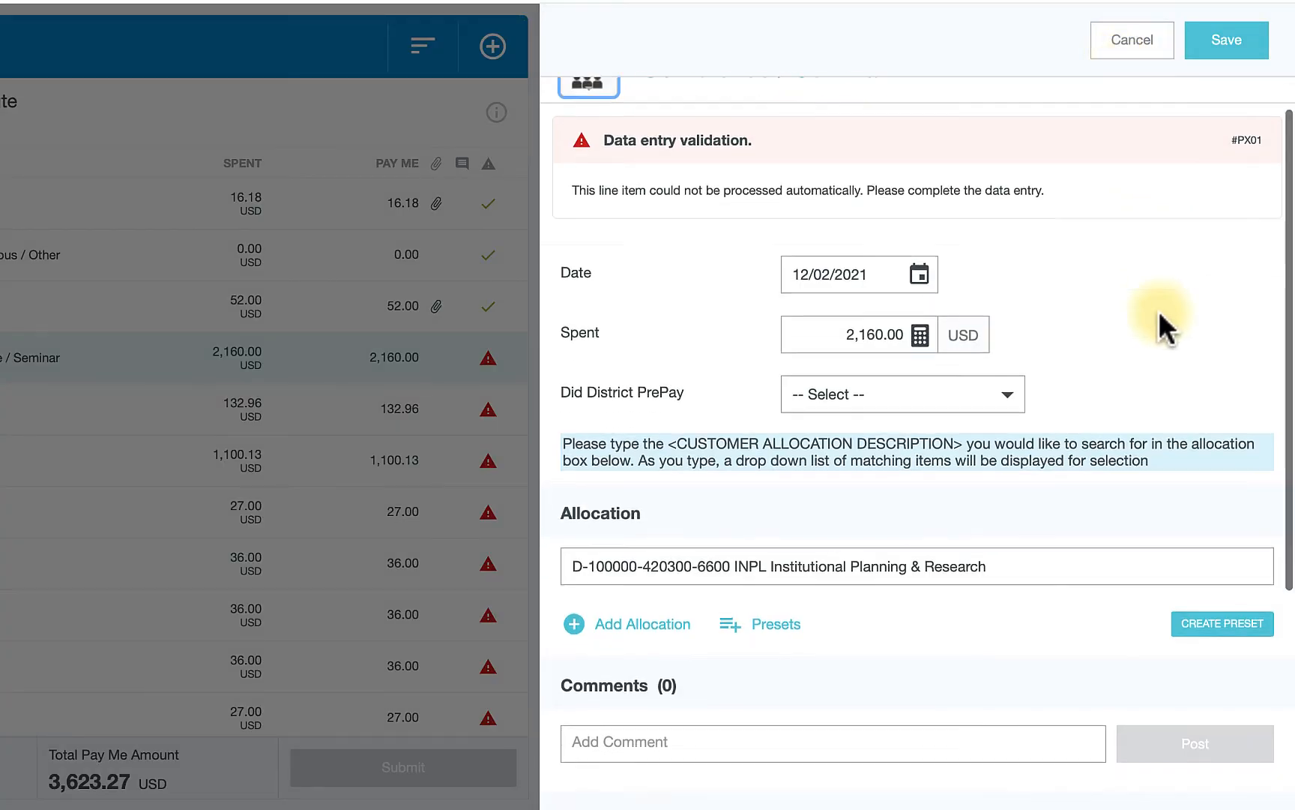
click(1019, 371)
click(983, 426)
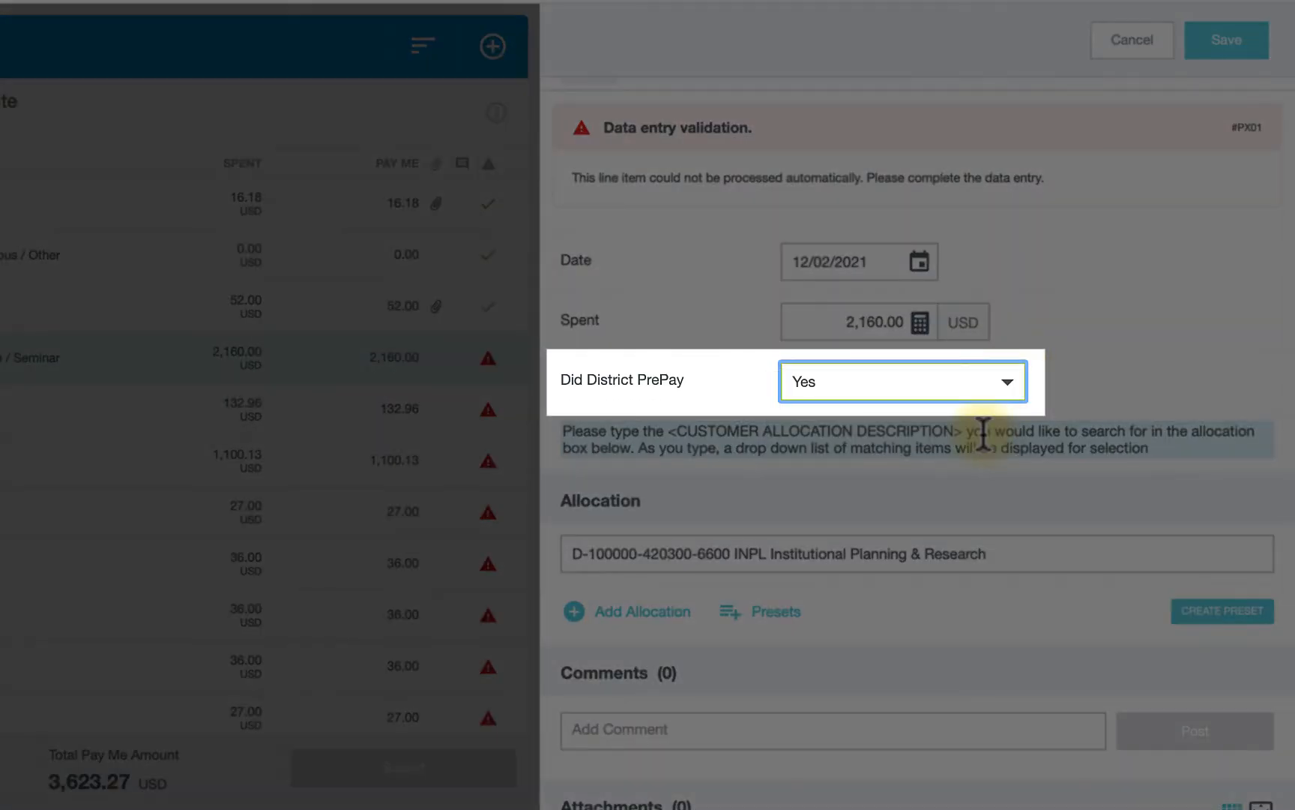
- Upload Conference Registration Invoice.png from the computer as an attachment to the Conference / Seminar expense
scroll(983, 433, down, 3)
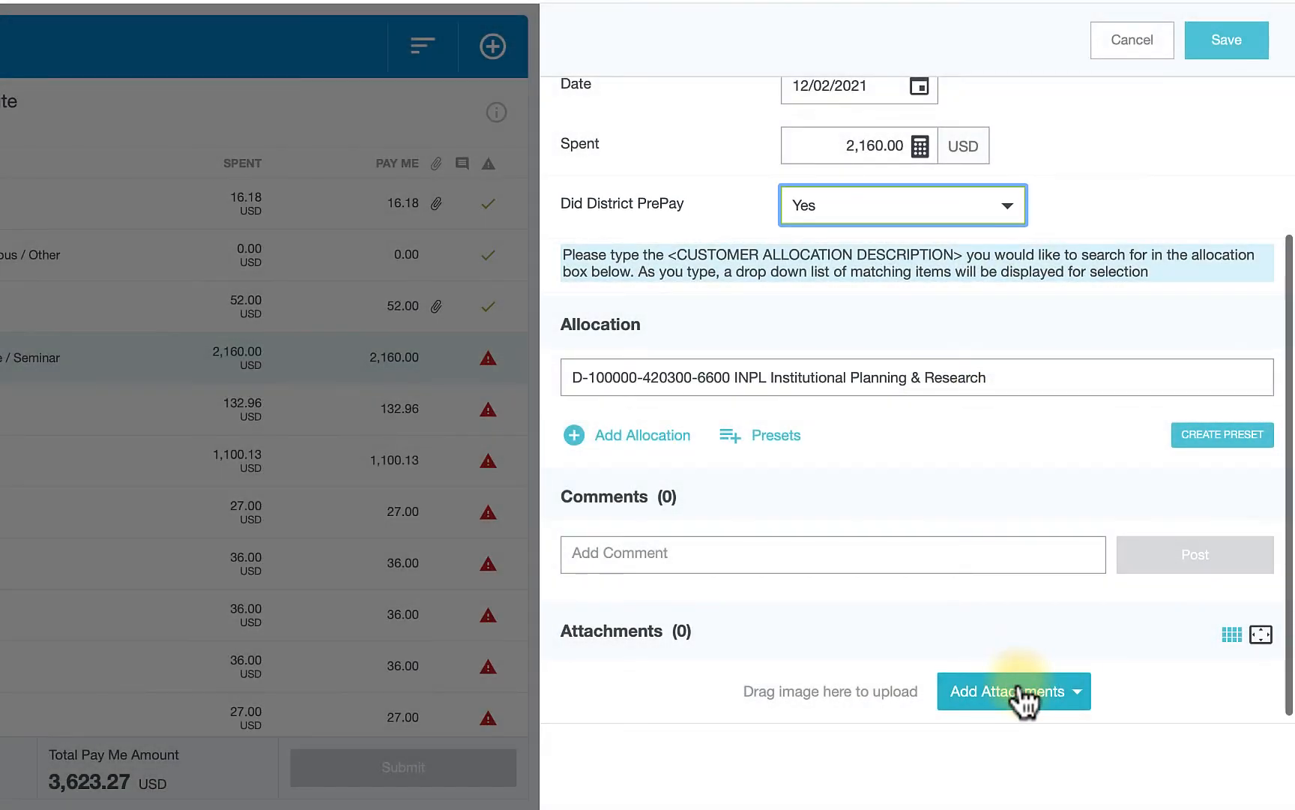
click(1023, 694)
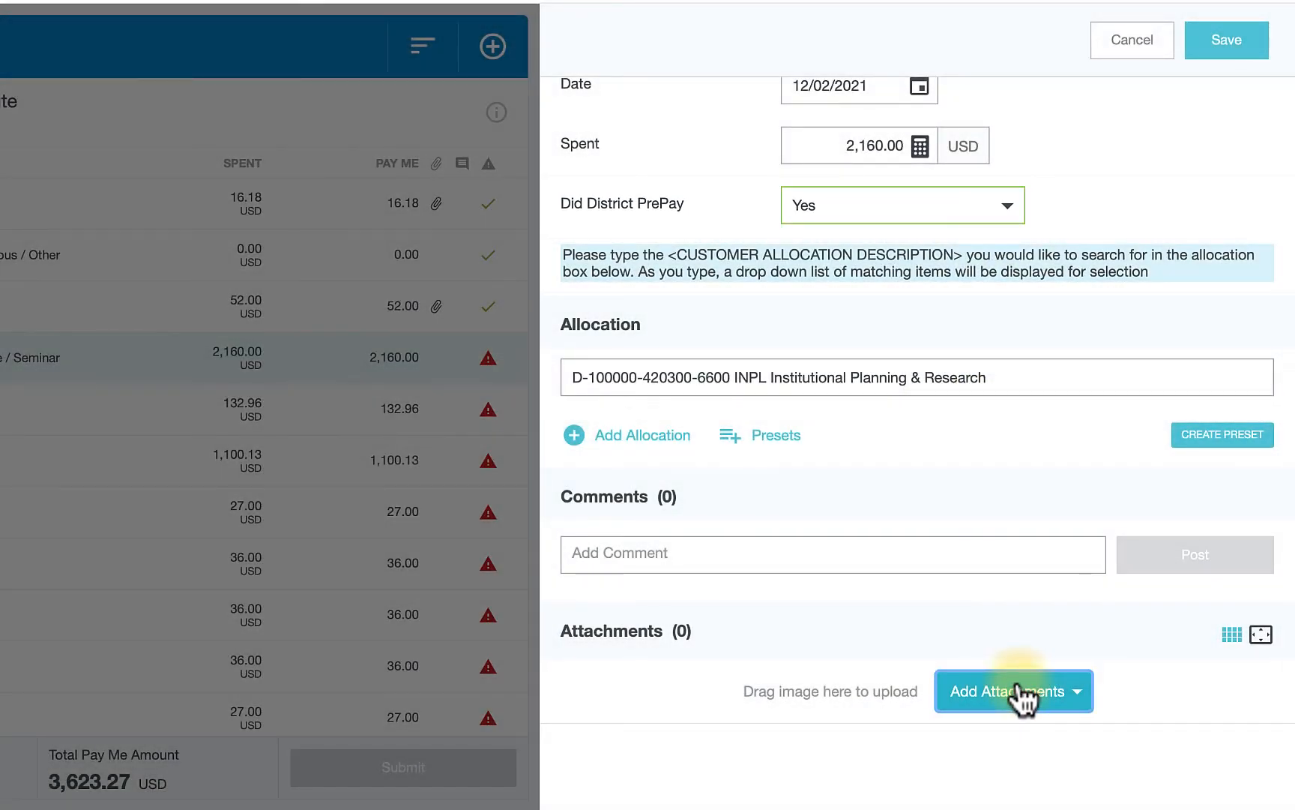
click(930, 769)
click(257, 19)
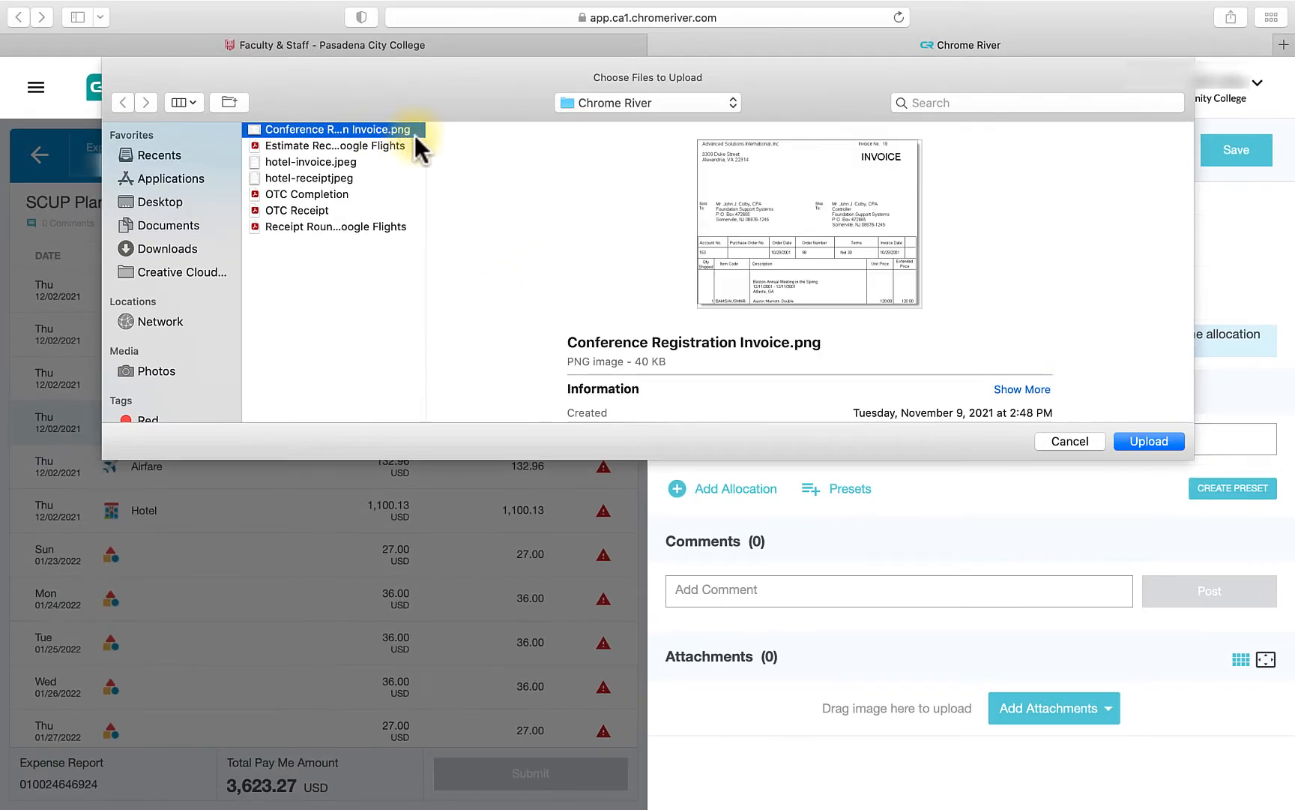
click(1132, 439)
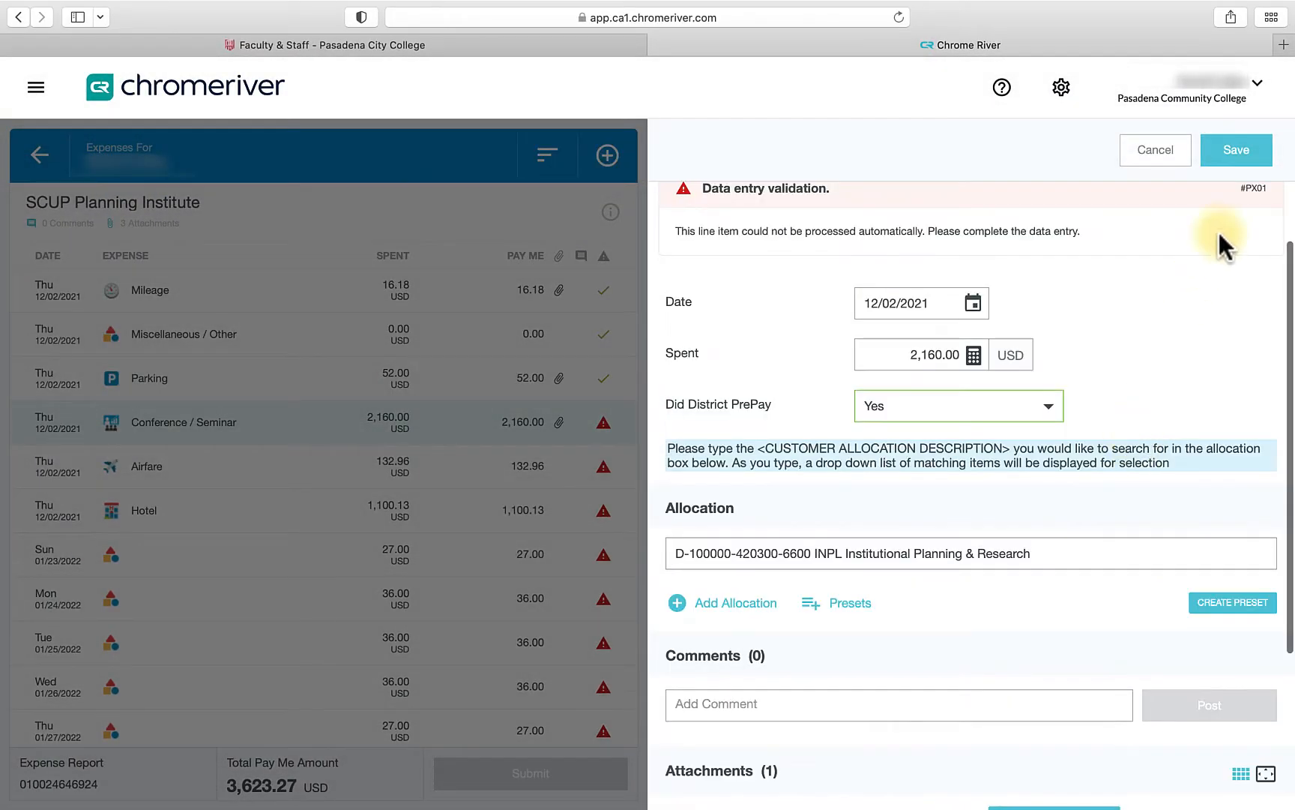
- Save the Conference / Seminar expense
click(1240, 156)
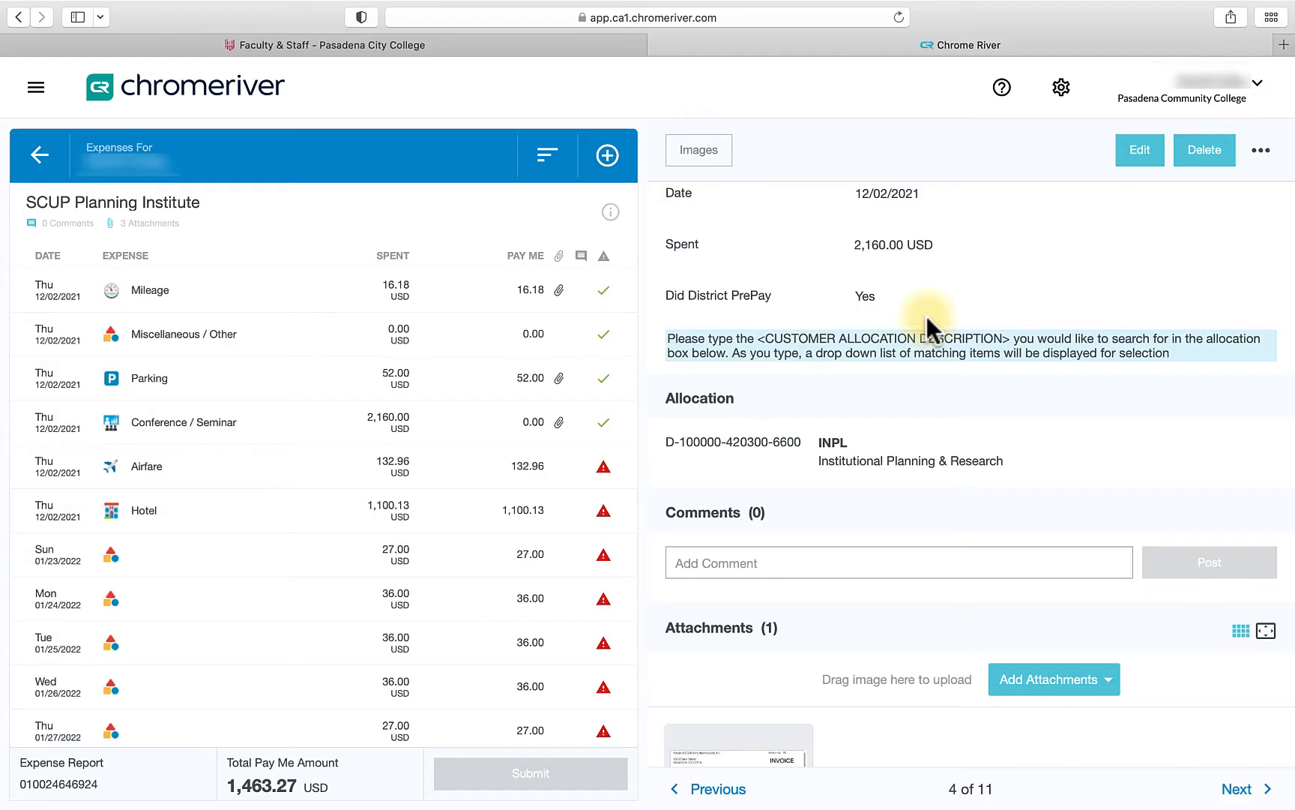
- Open the Airfare expense for editing and set Did District PrePay to No, Airline to United and Class to Economy/Coach
click(571, 472)
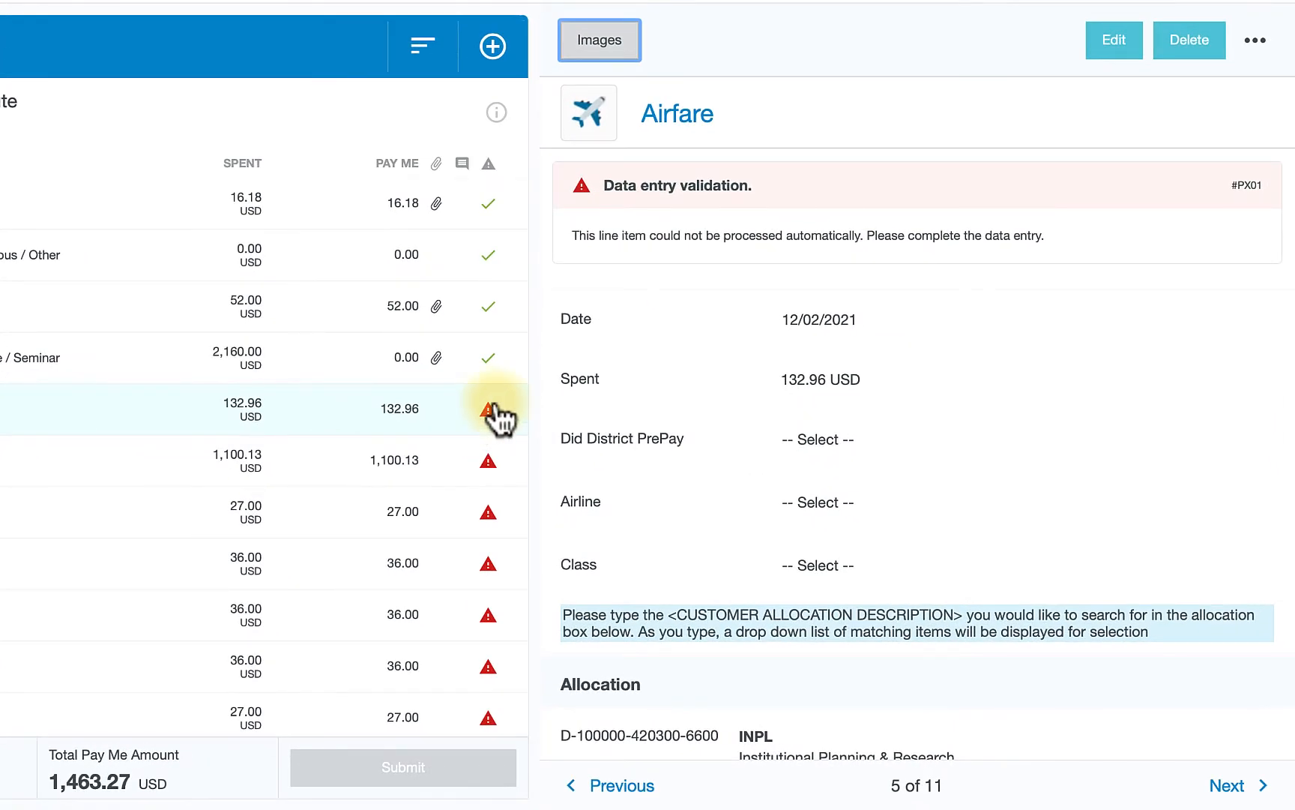
click(1096, 45)
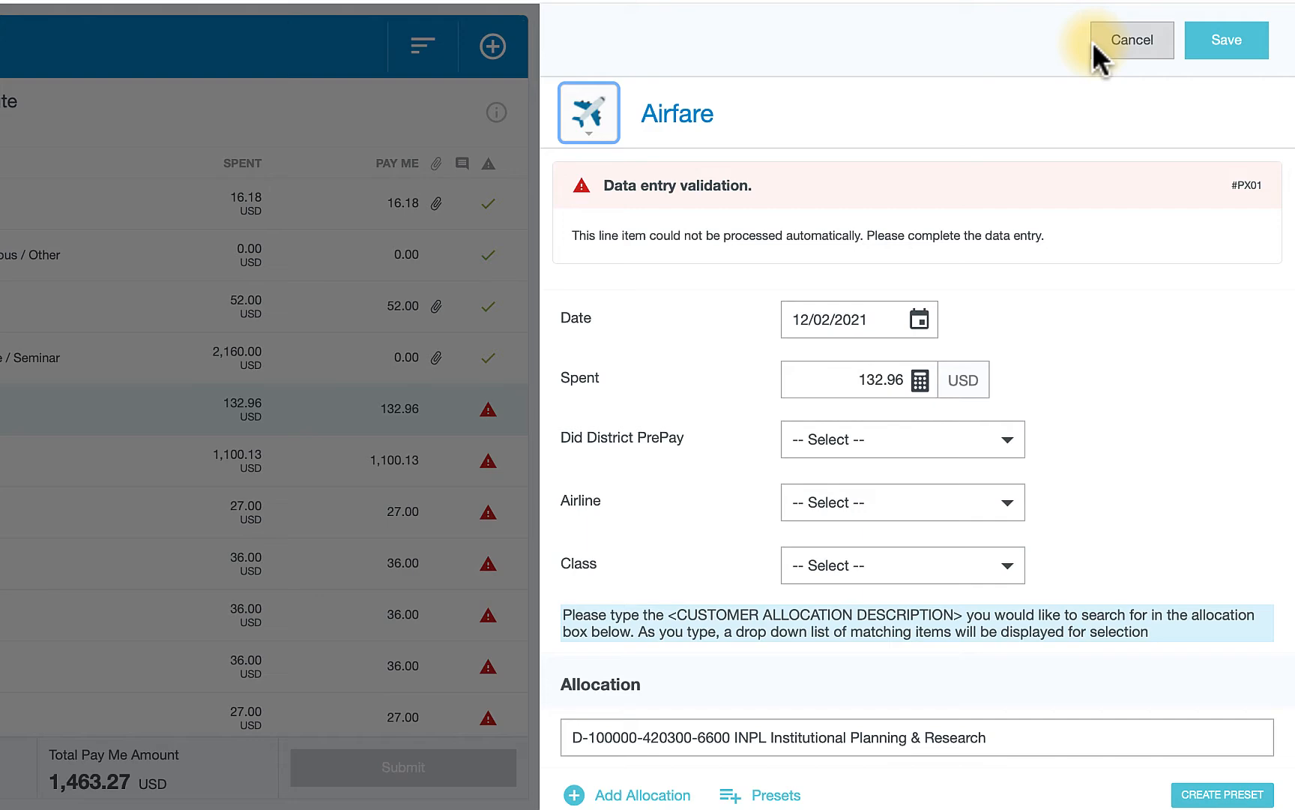
click(941, 433)
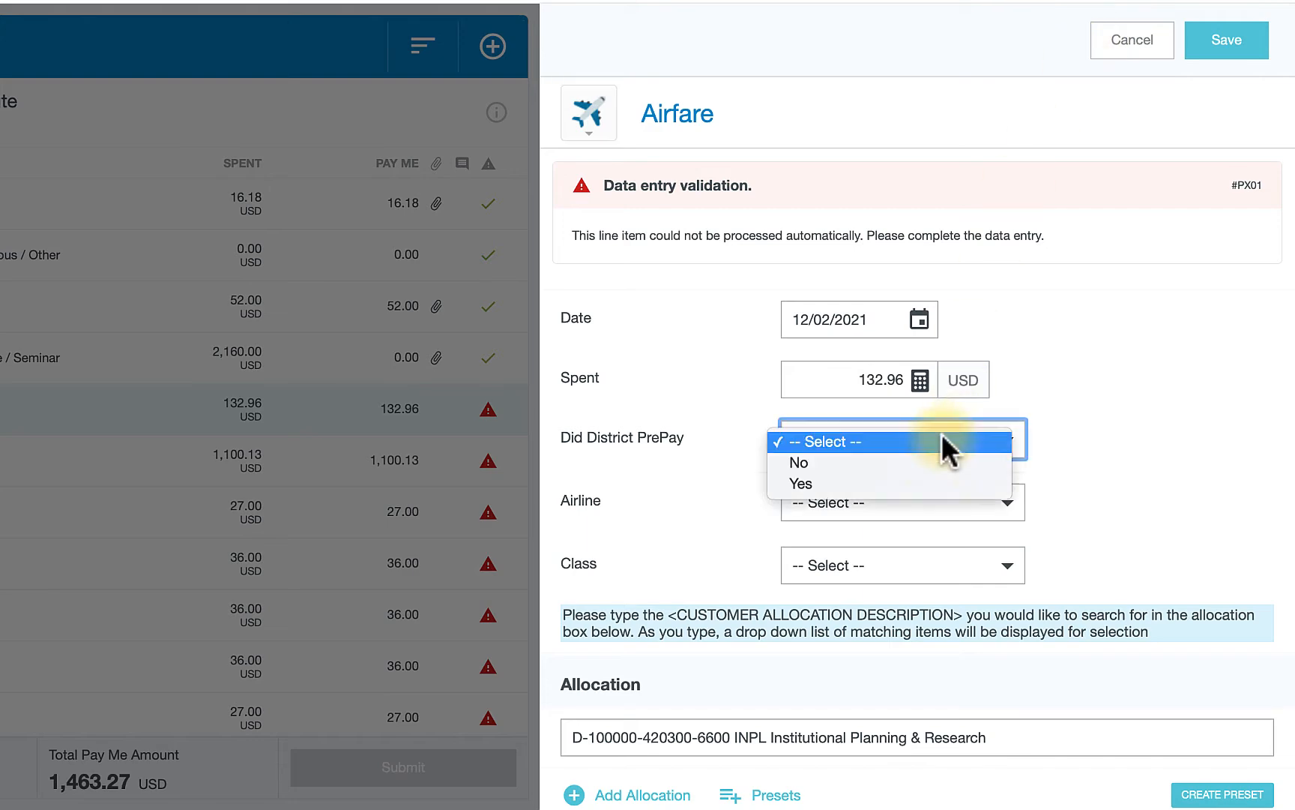
click(937, 460)
click(948, 501)
click(960, 717)
click(965, 562)
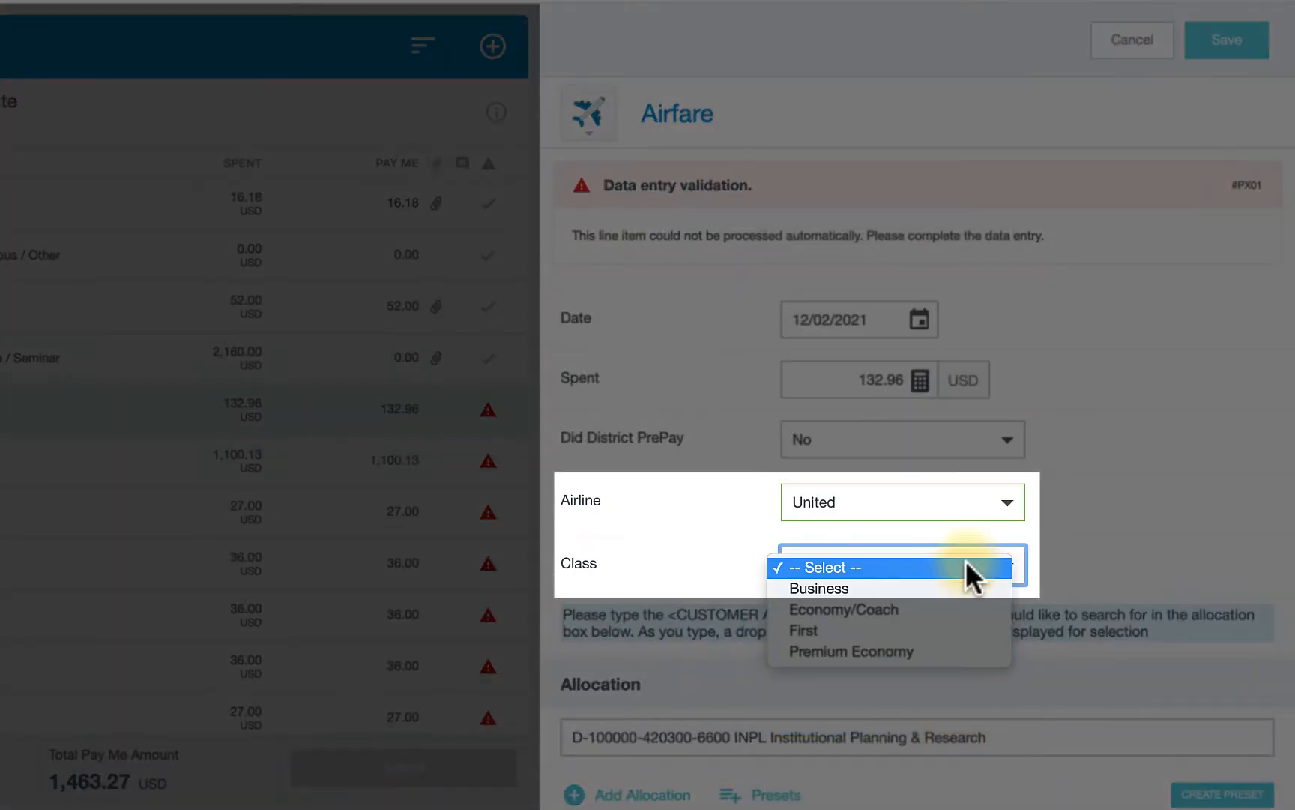
click(964, 609)
- Upload a receipt file from the computer as an attachment to the Airfare expense and save it
scroll(962, 615, down, 5)
click(1010, 691)
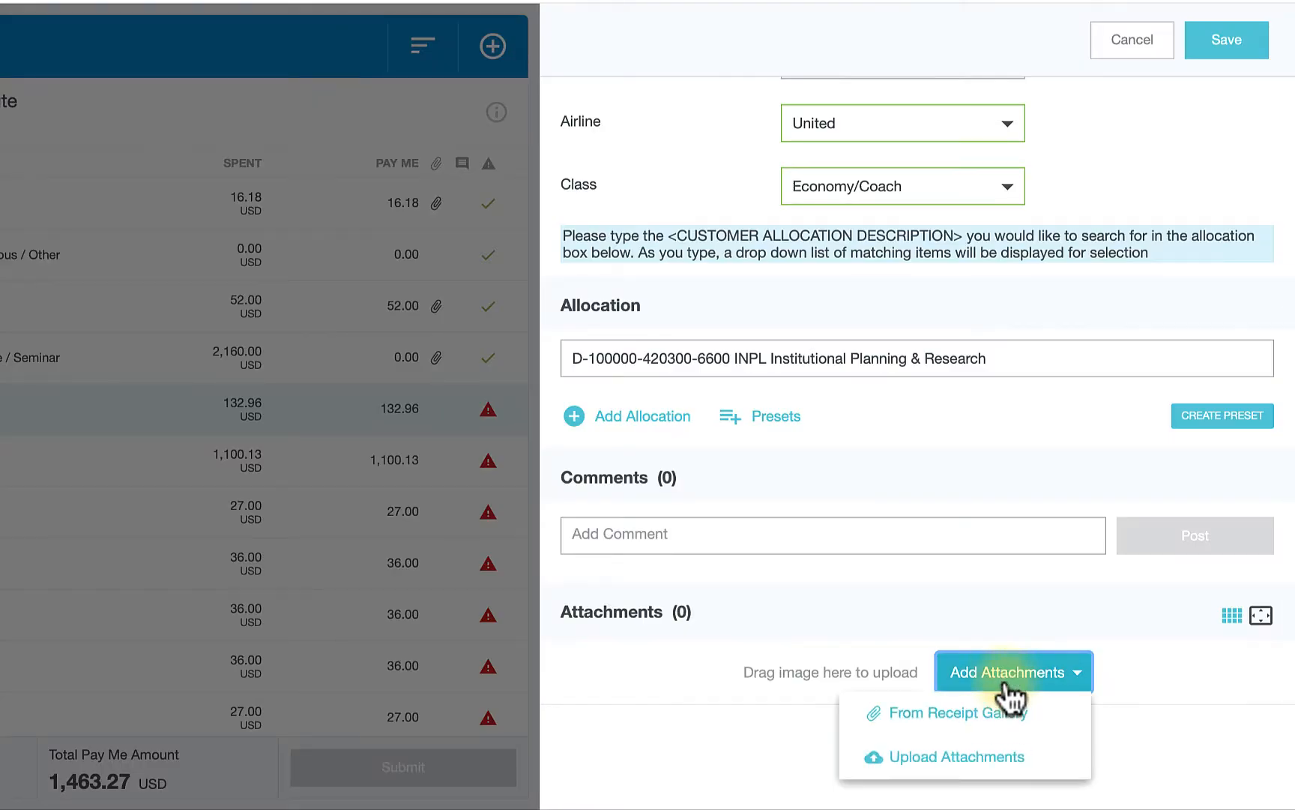
click(956, 756)
click(332, 222)
click(1123, 441)
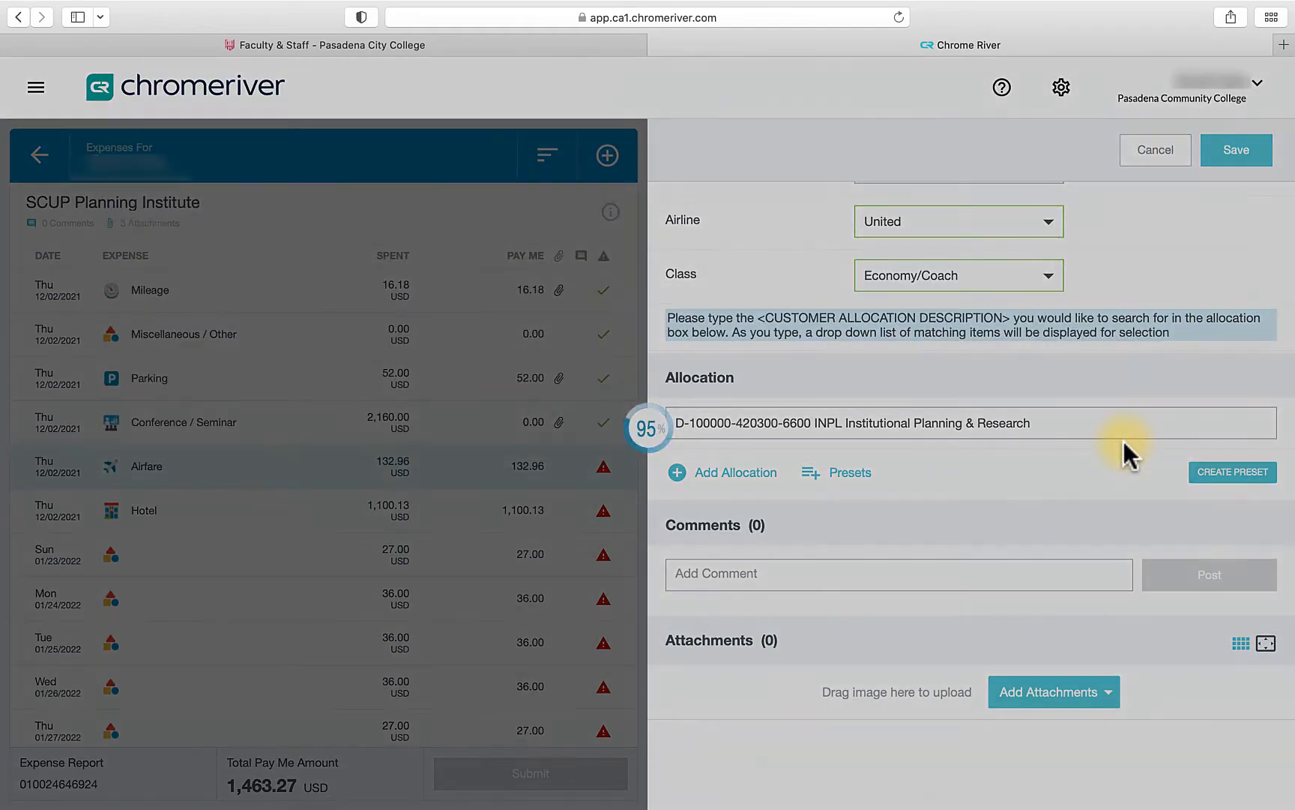
click(1236, 149)
- Edit the Hotel expense, set Did District PrePay to No, Check In Date 11/28/2021 and Check Out Date 12/02/2021
click(604, 513)
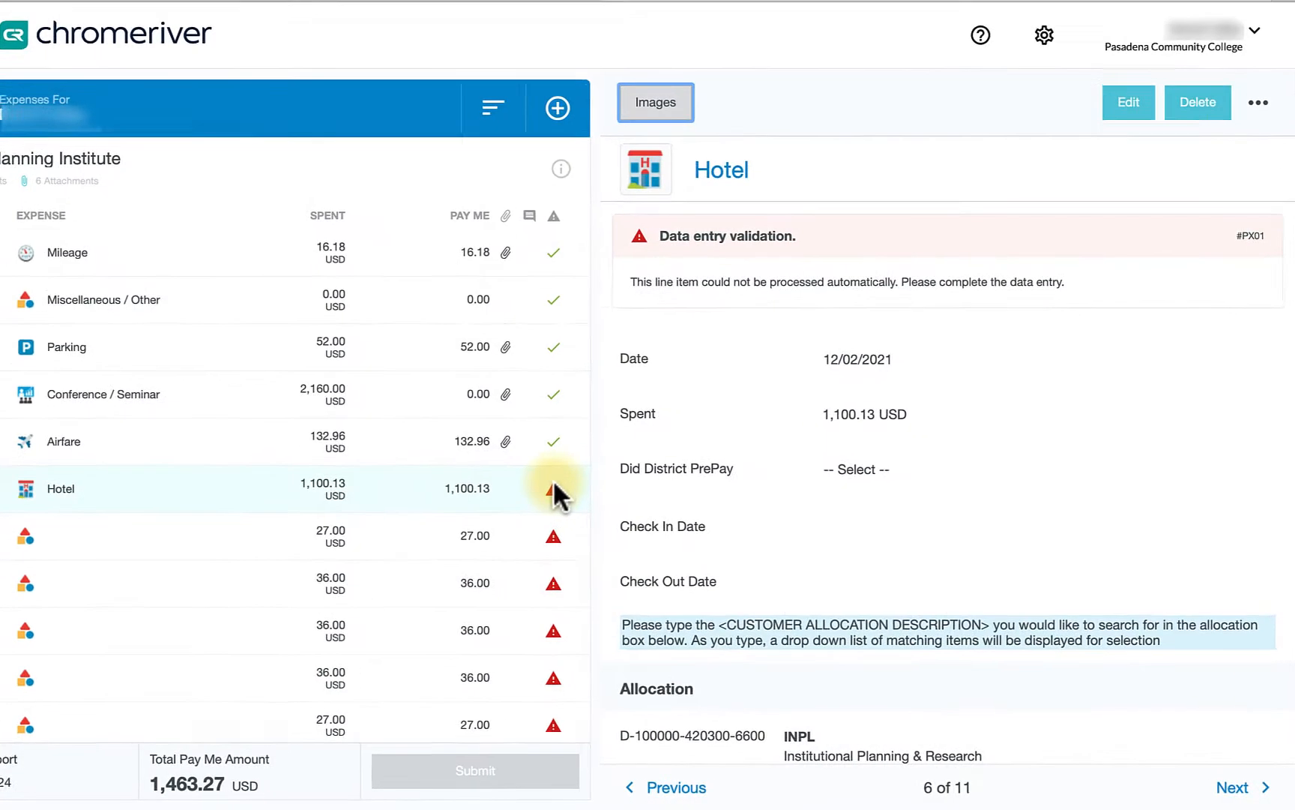
click(1128, 101)
click(1006, 439)
click(998, 460)
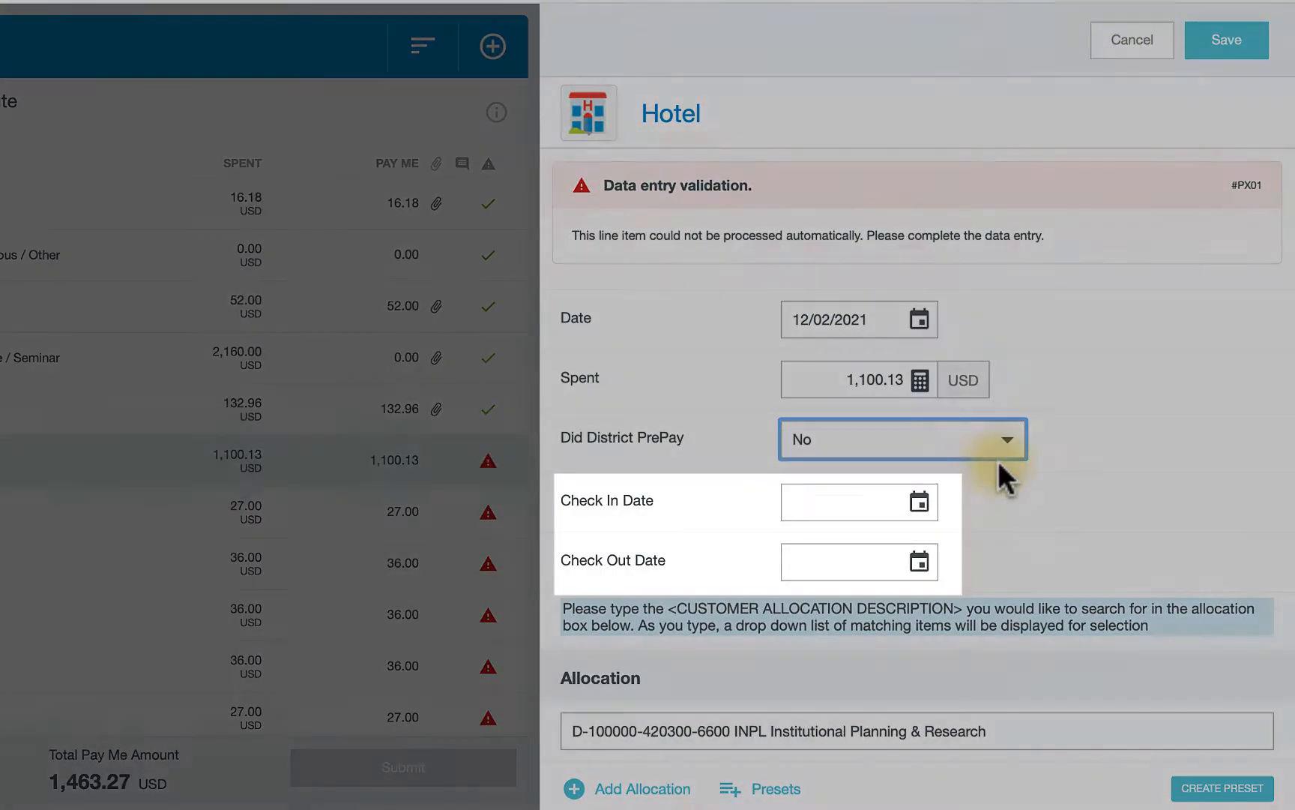
click(919, 501)
click(802, 276)
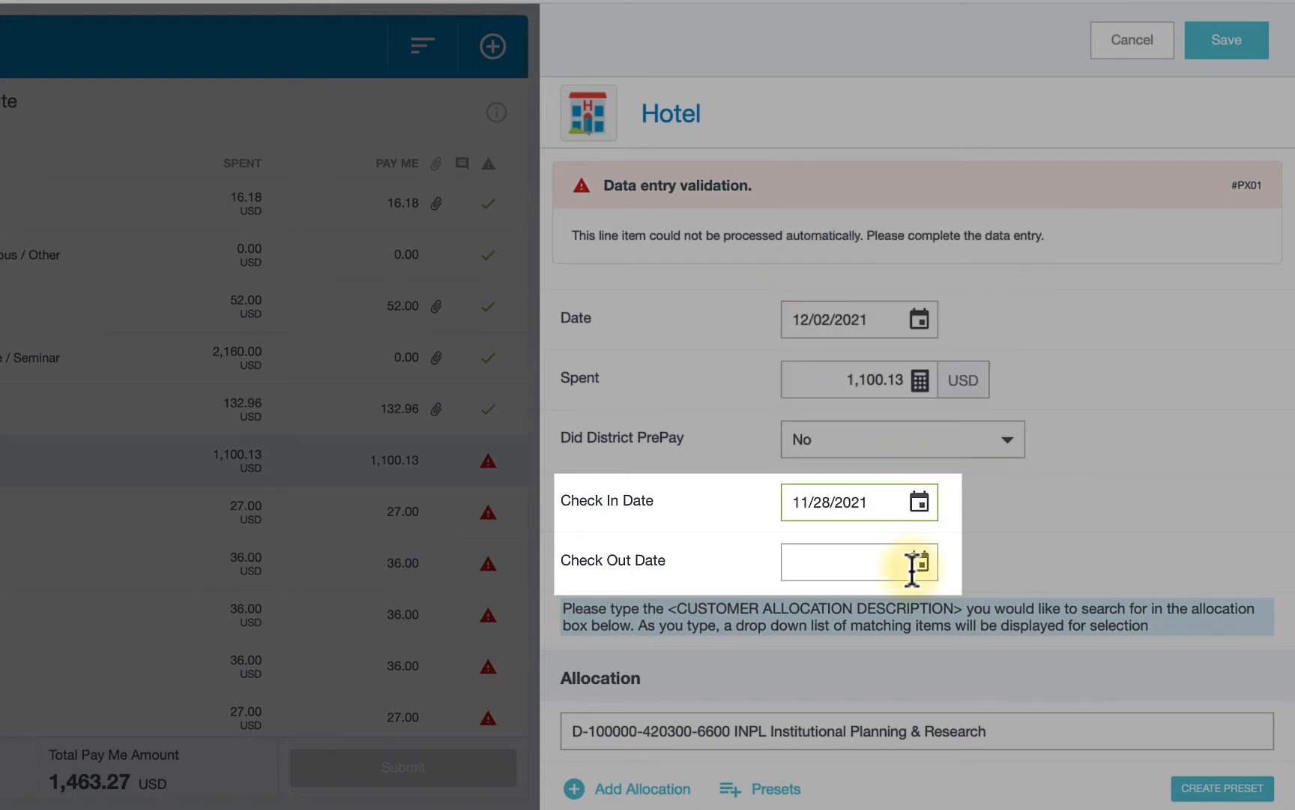
click(912, 563)
click(966, 341)
- Upload hotel-receipt.jpeg from the computer as an attachment to the Hotel expense and save it
scroll(1079, 434, down, 5)
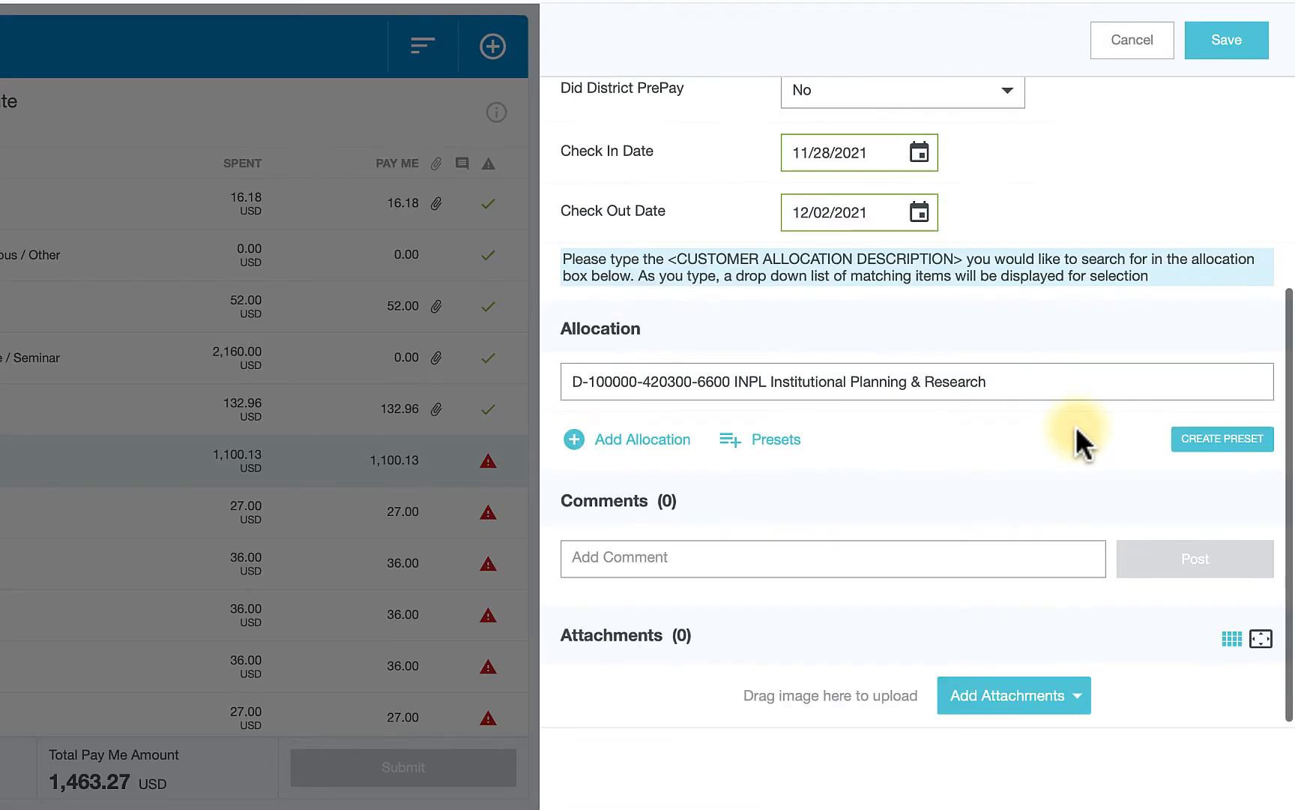
click(1005, 697)
click(986, 778)
click(214, 55)
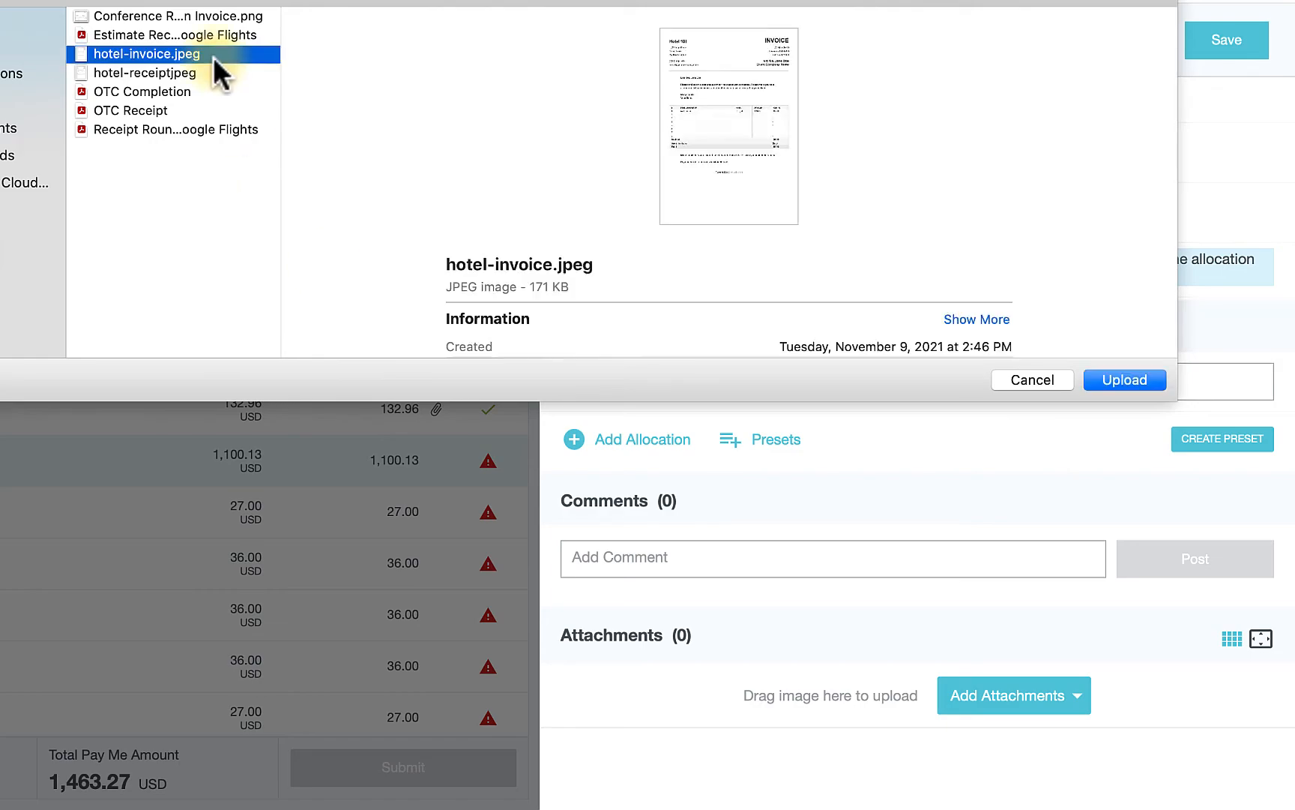
click(213, 73)
click(1125, 379)
scroll(1223, 124, up, 3)
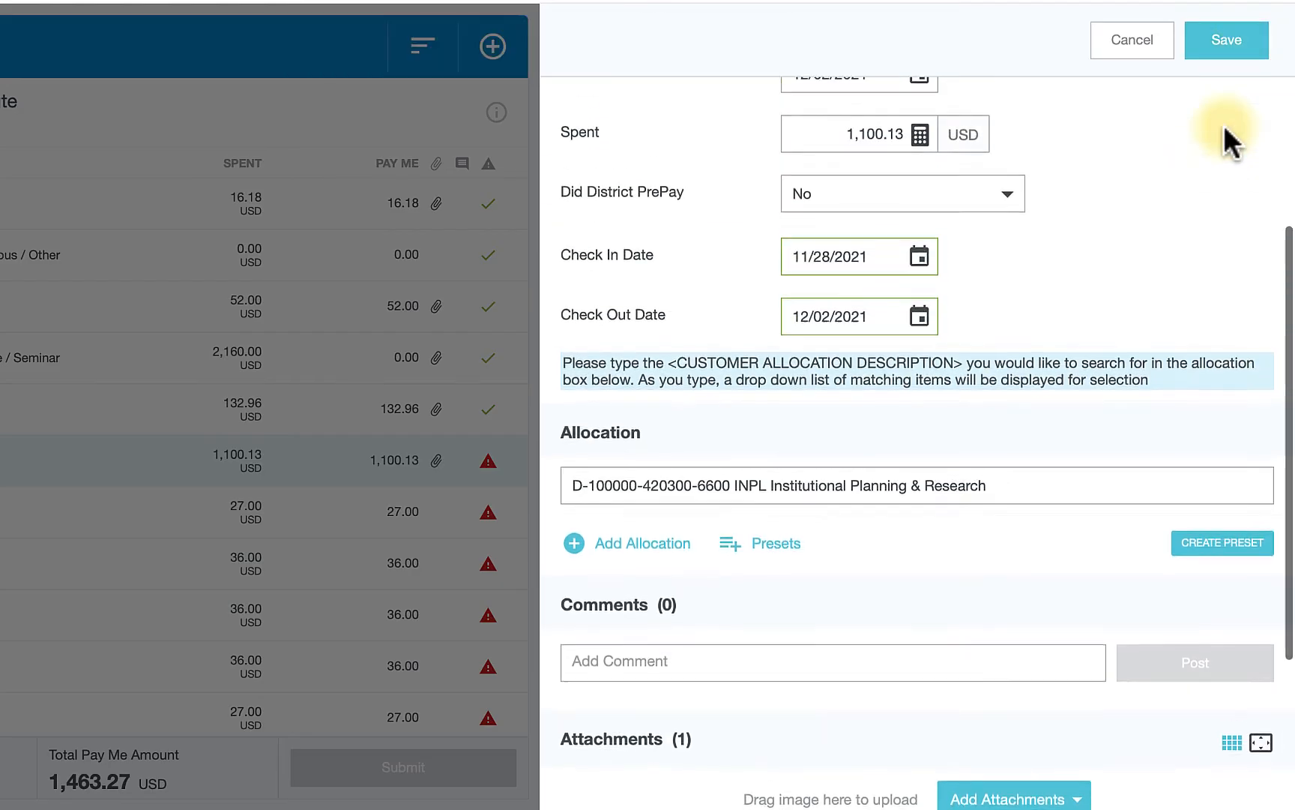
scroll(1224, 125, up, 3)
click(1226, 39)
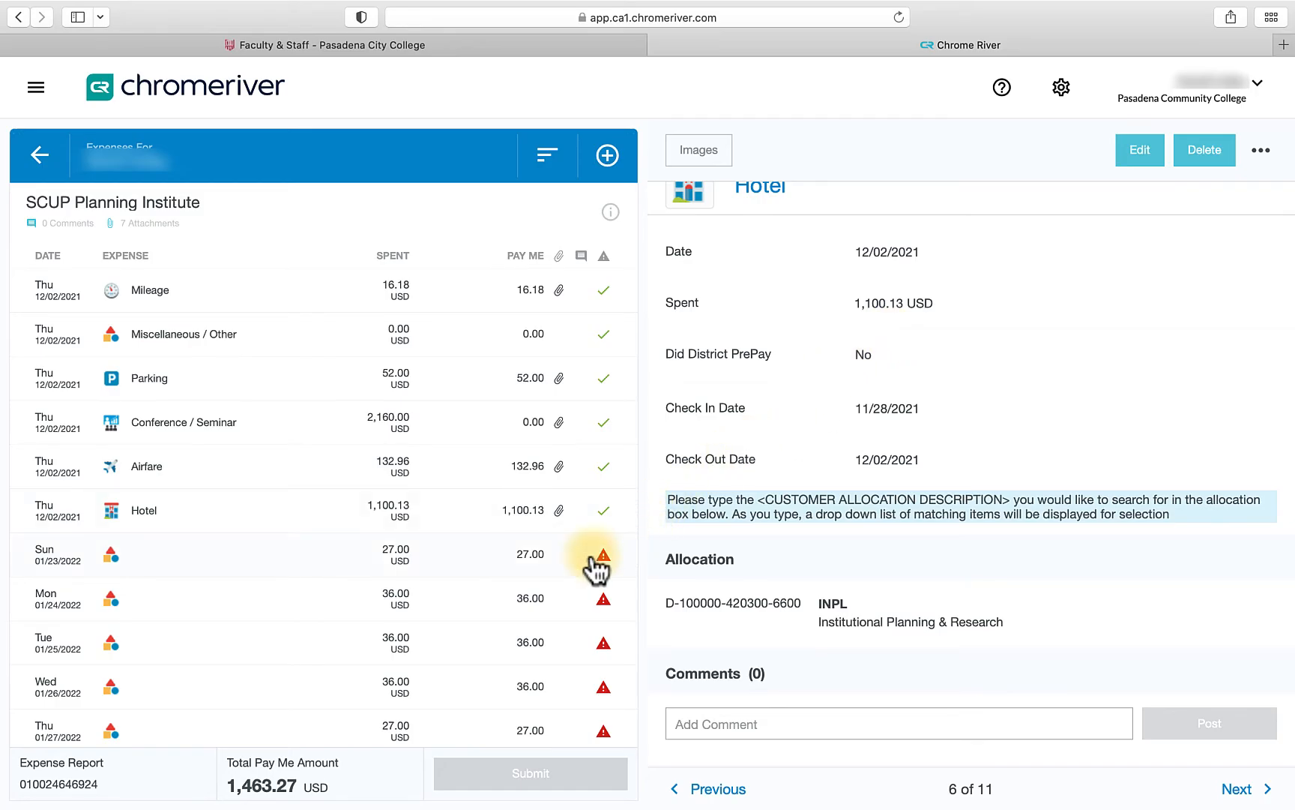
- Open the first untyped flagged expense and set its expense type to Meals / Entertainment, Business Meals
click(594, 572)
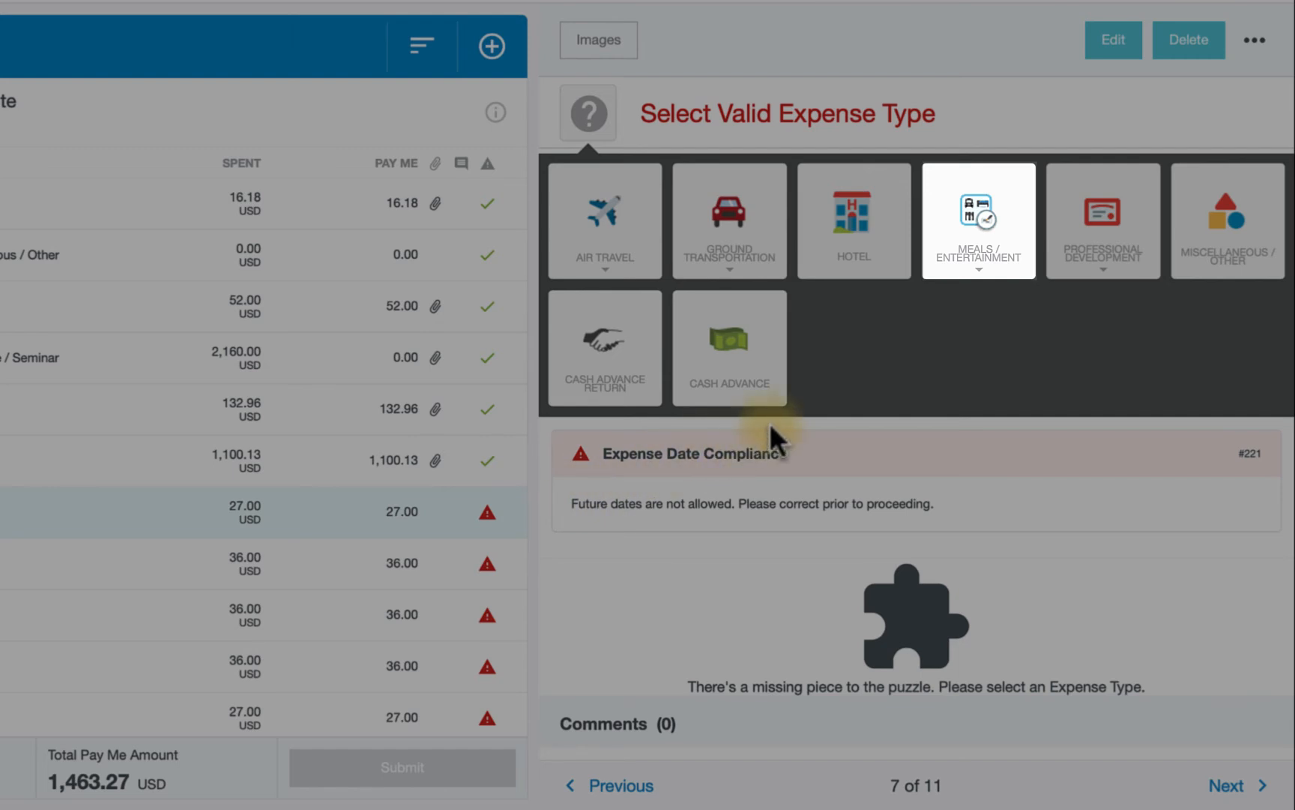
click(984, 274)
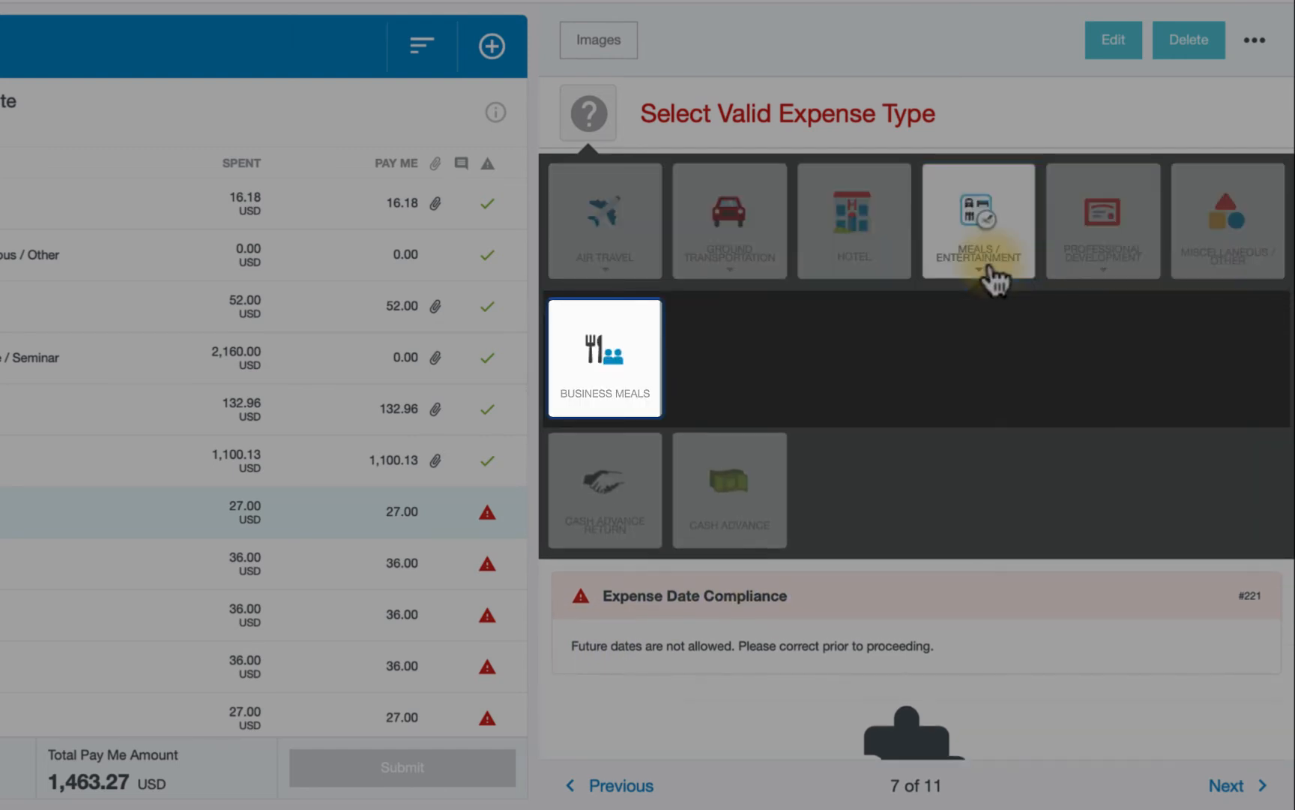
click(626, 383)
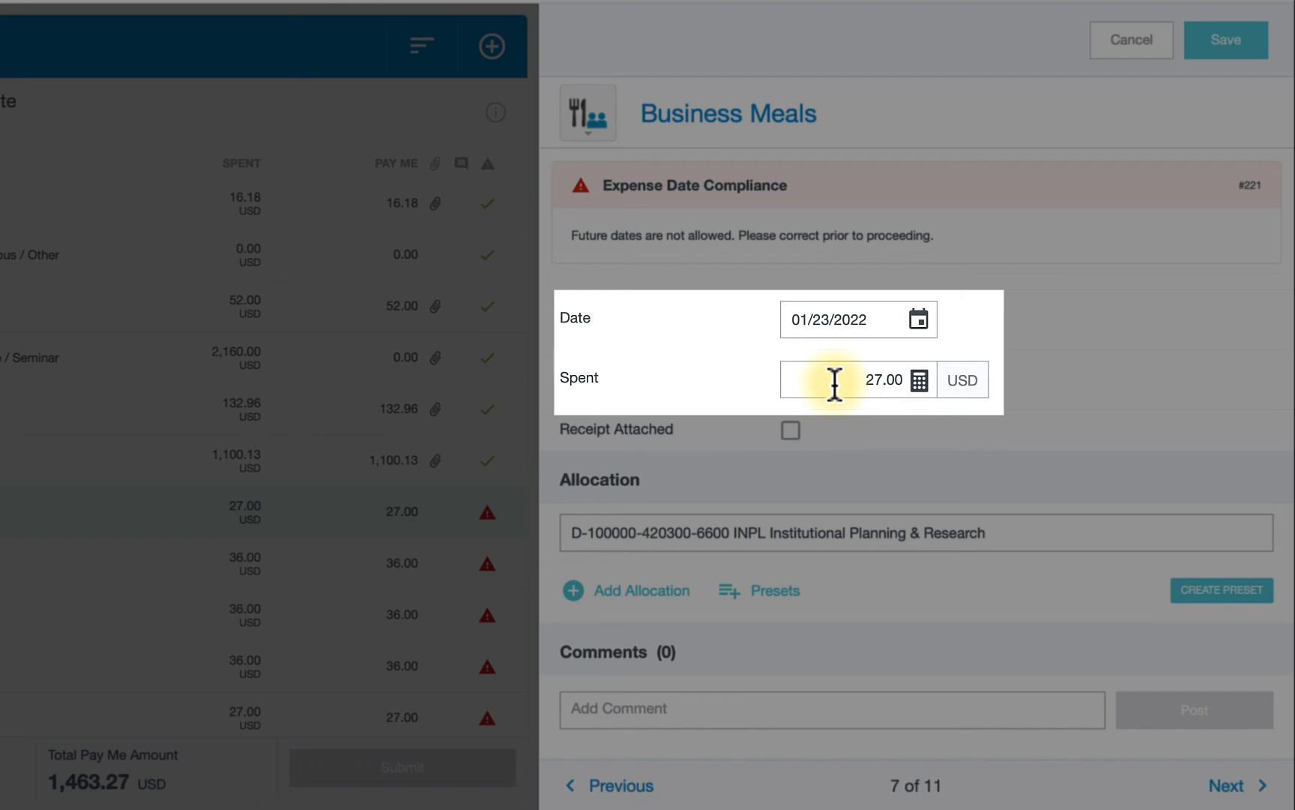
- Set the Business Meals expense's spent amount to 16.00 USD and save it
click(835, 384)
text(16)
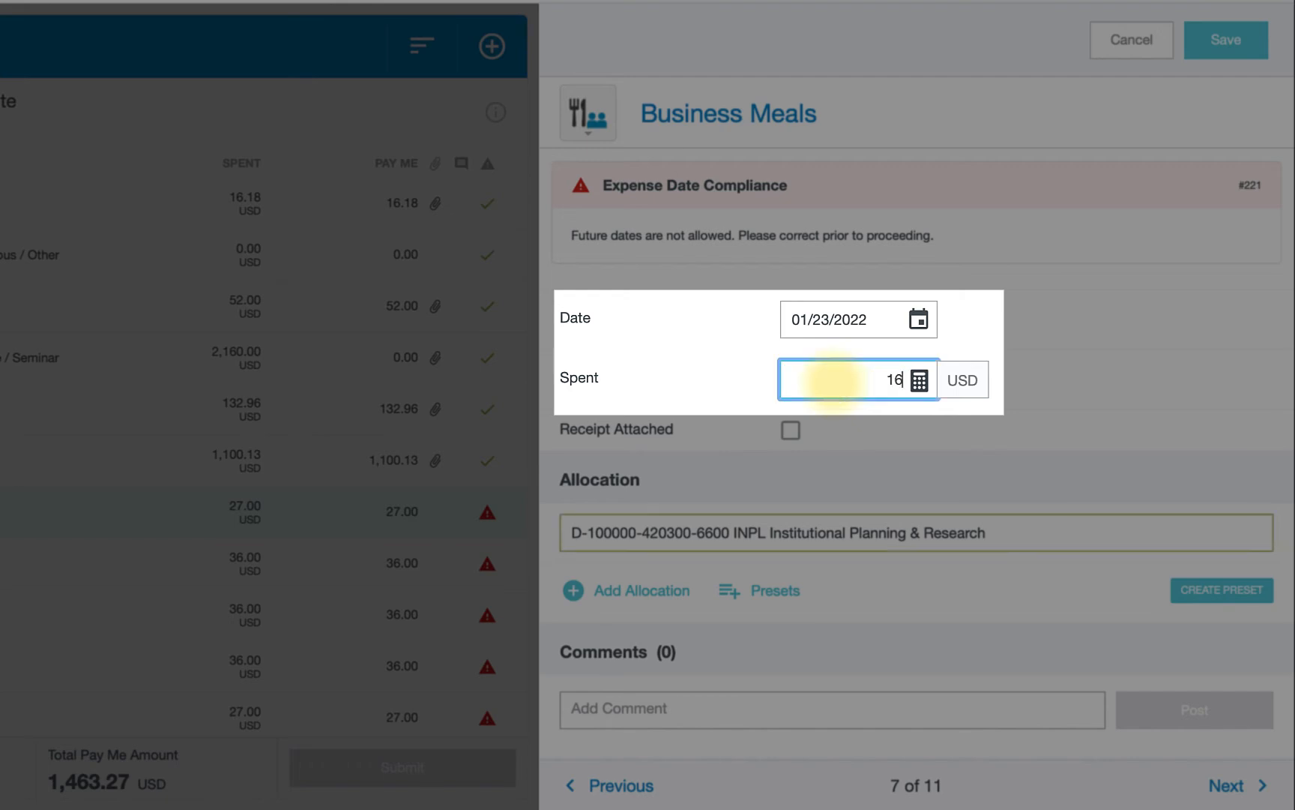
double_click(882, 426)
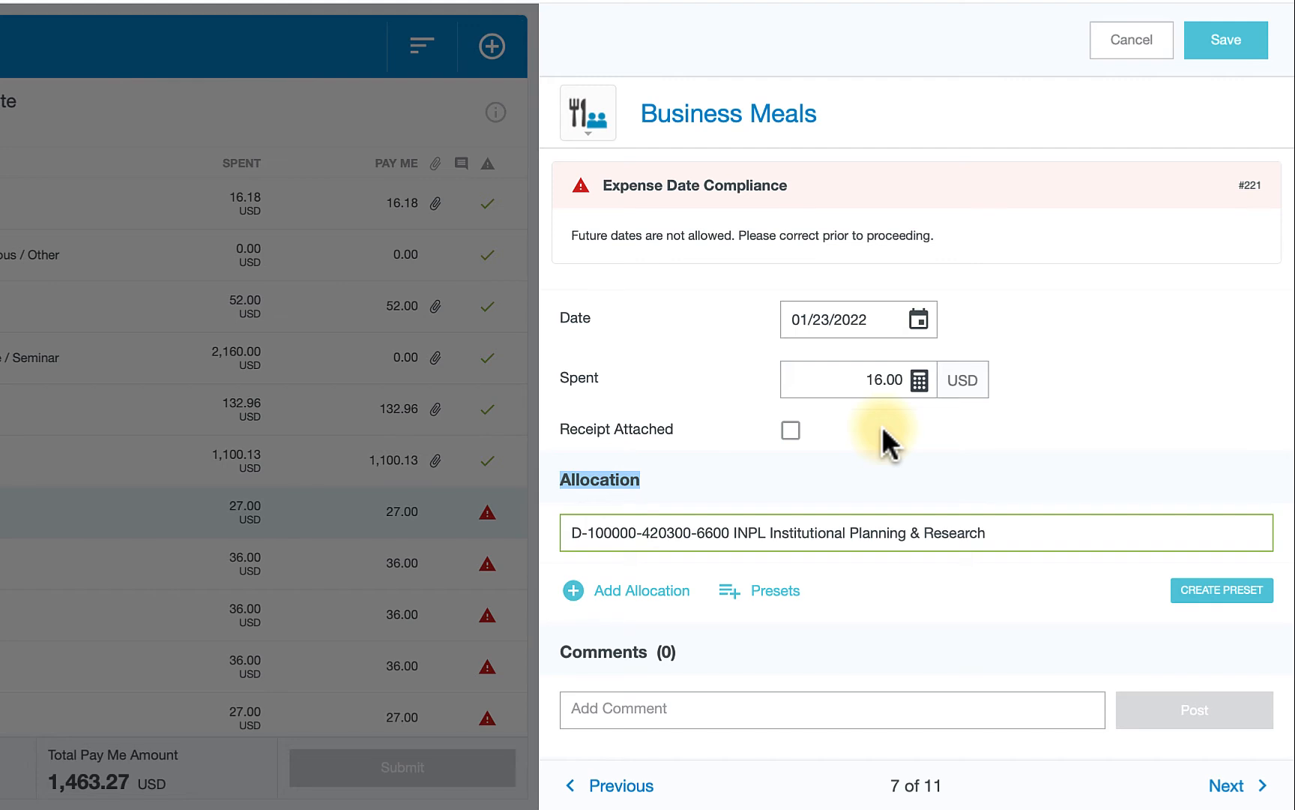
scroll(881, 420, down, 2)
scroll(1023, 284, up, 1)
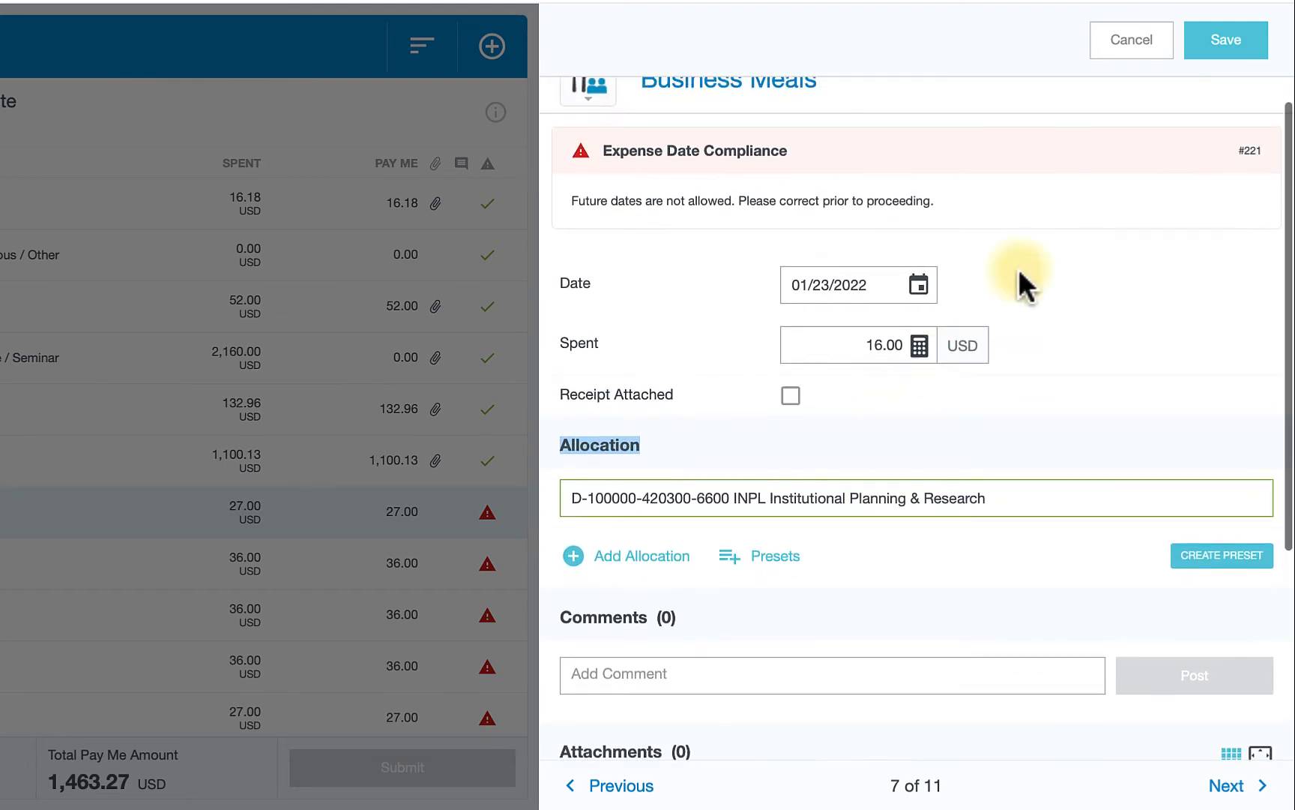
click(1233, 47)
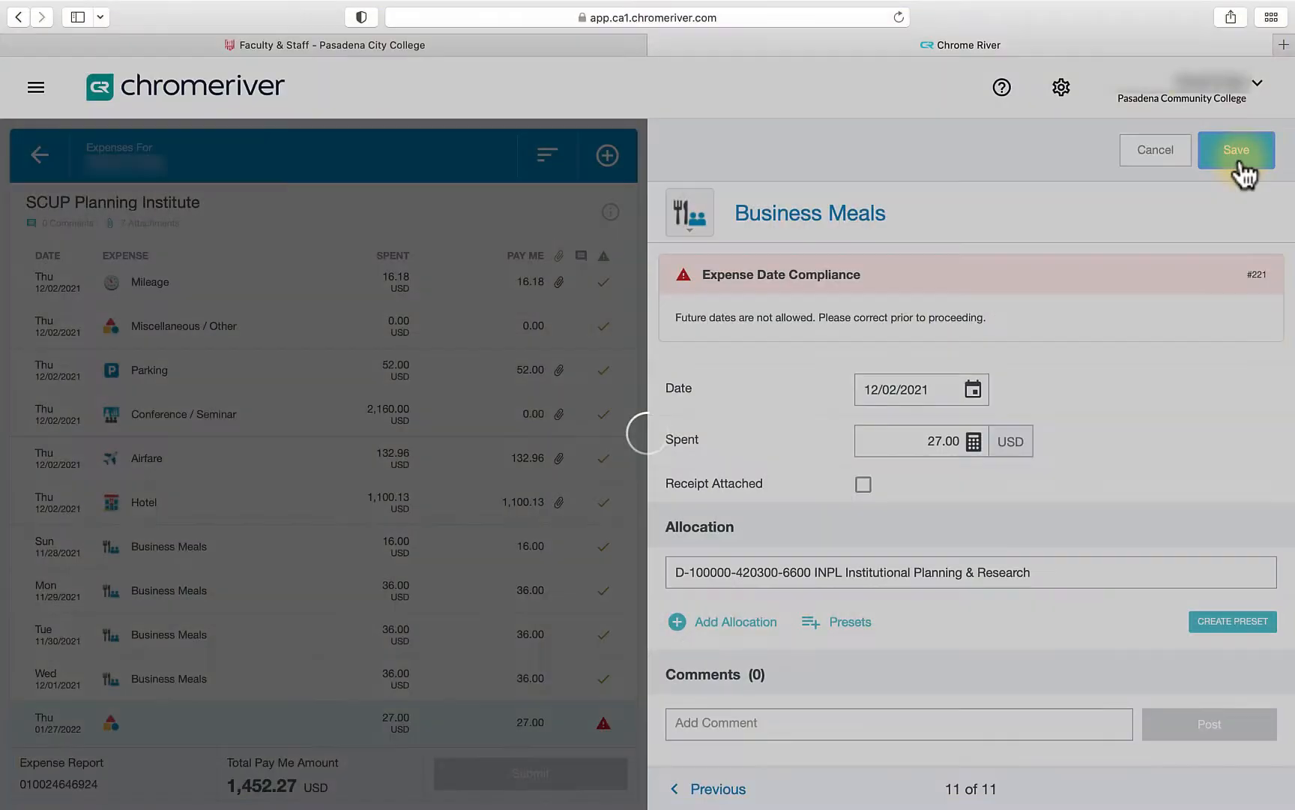
- Save the last Business Meals expense dated 12/02/2021
click(1238, 161)
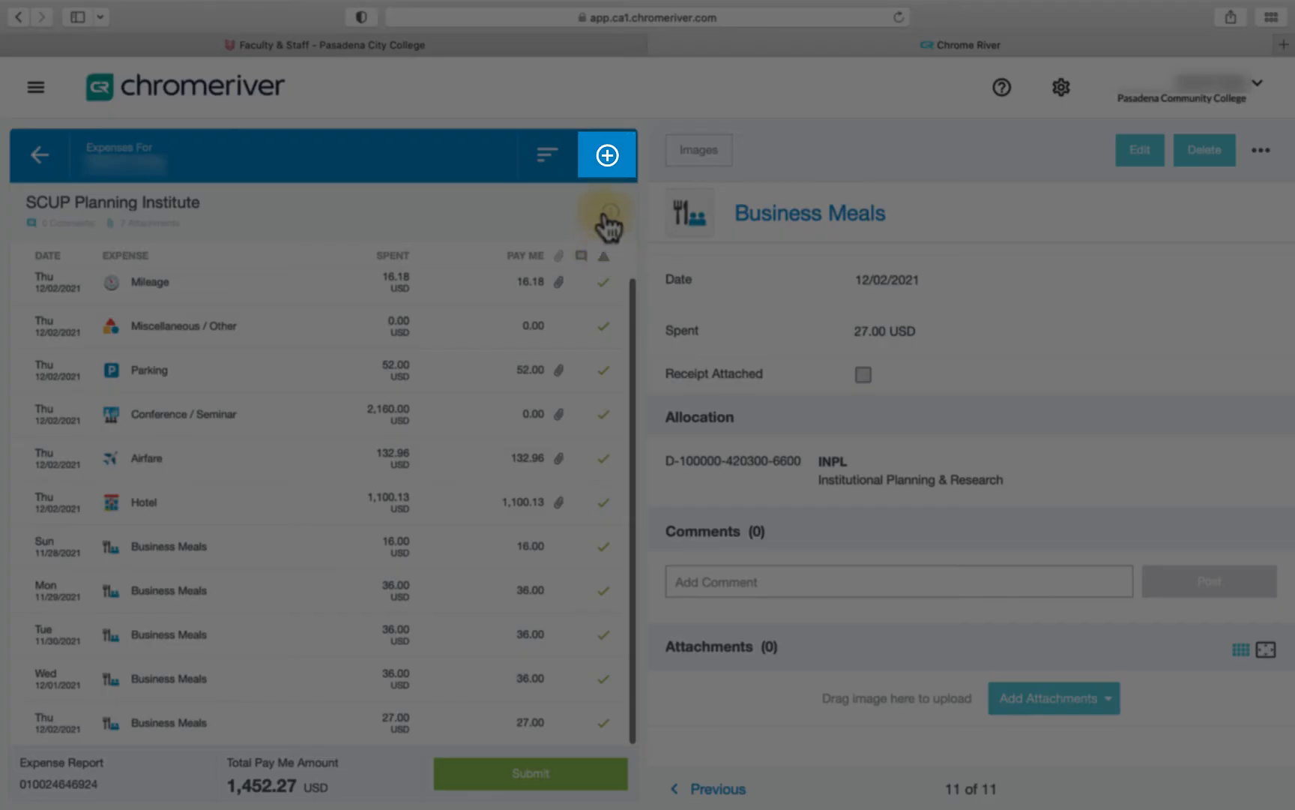
- Add the eWallet Cash Advance to the report, tick the returned-funds certification, and save it
click(609, 156)
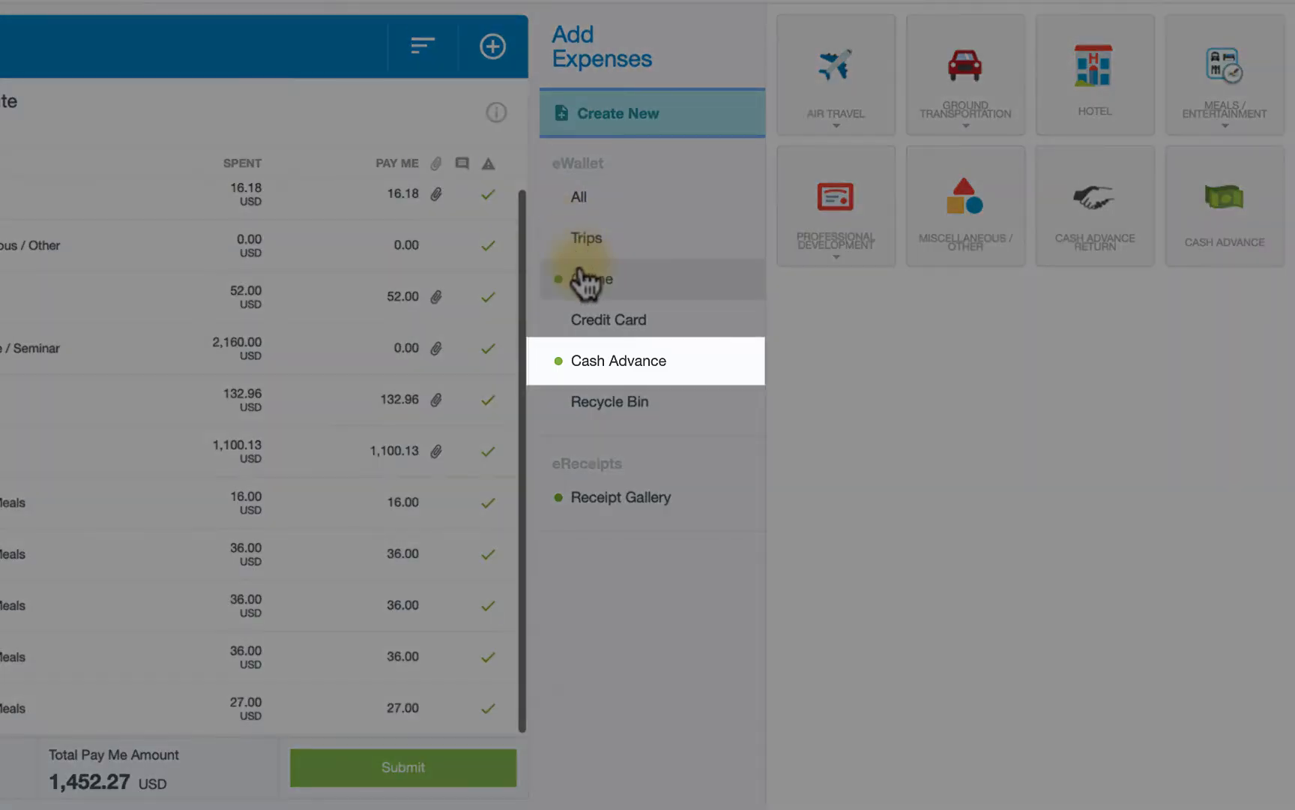
click(615, 368)
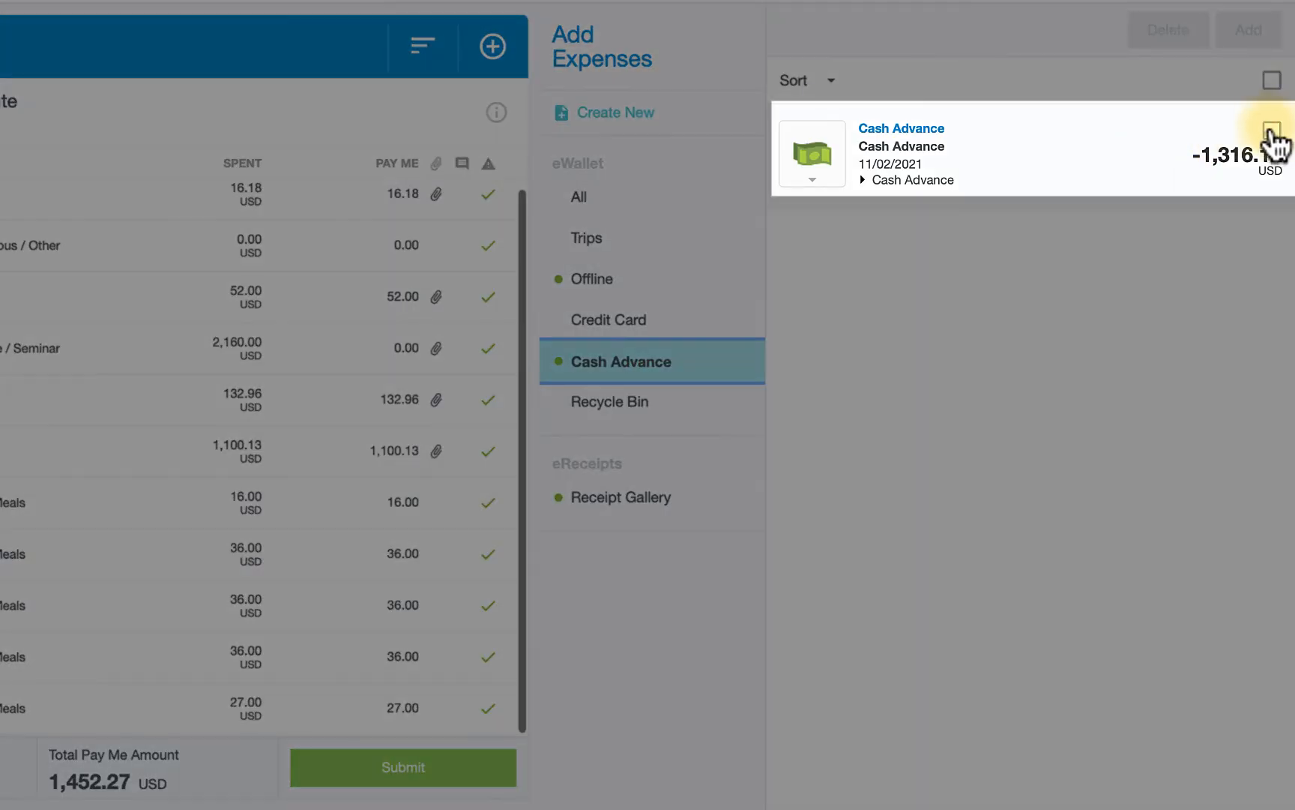
click(1272, 131)
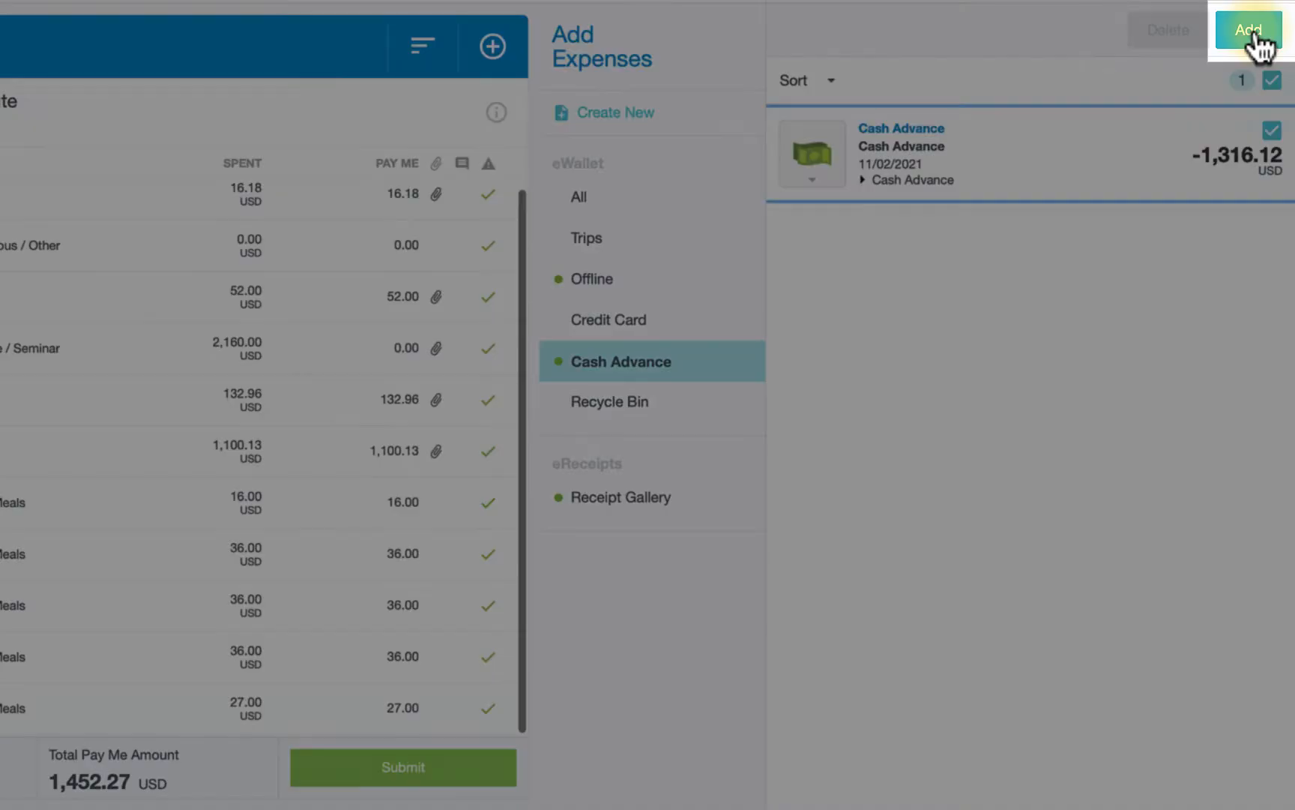
click(1253, 32)
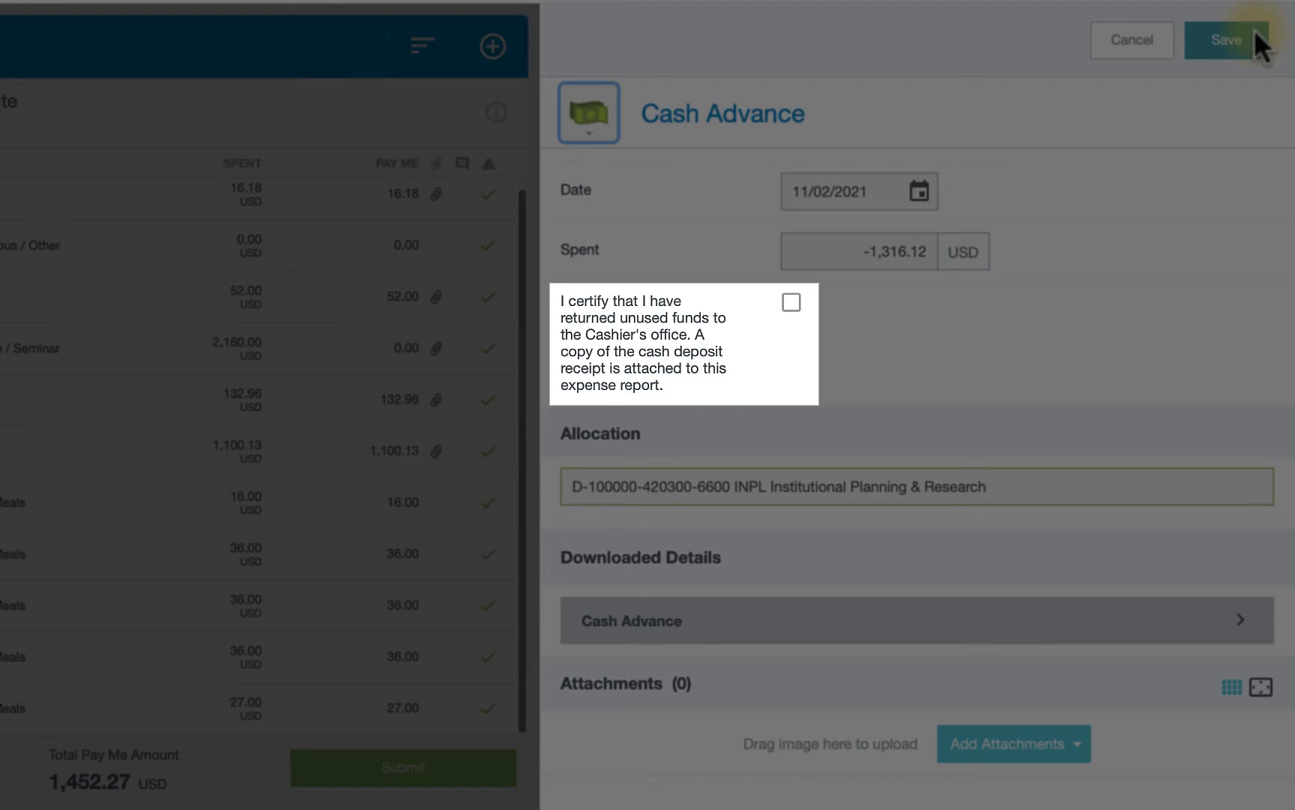
click(789, 308)
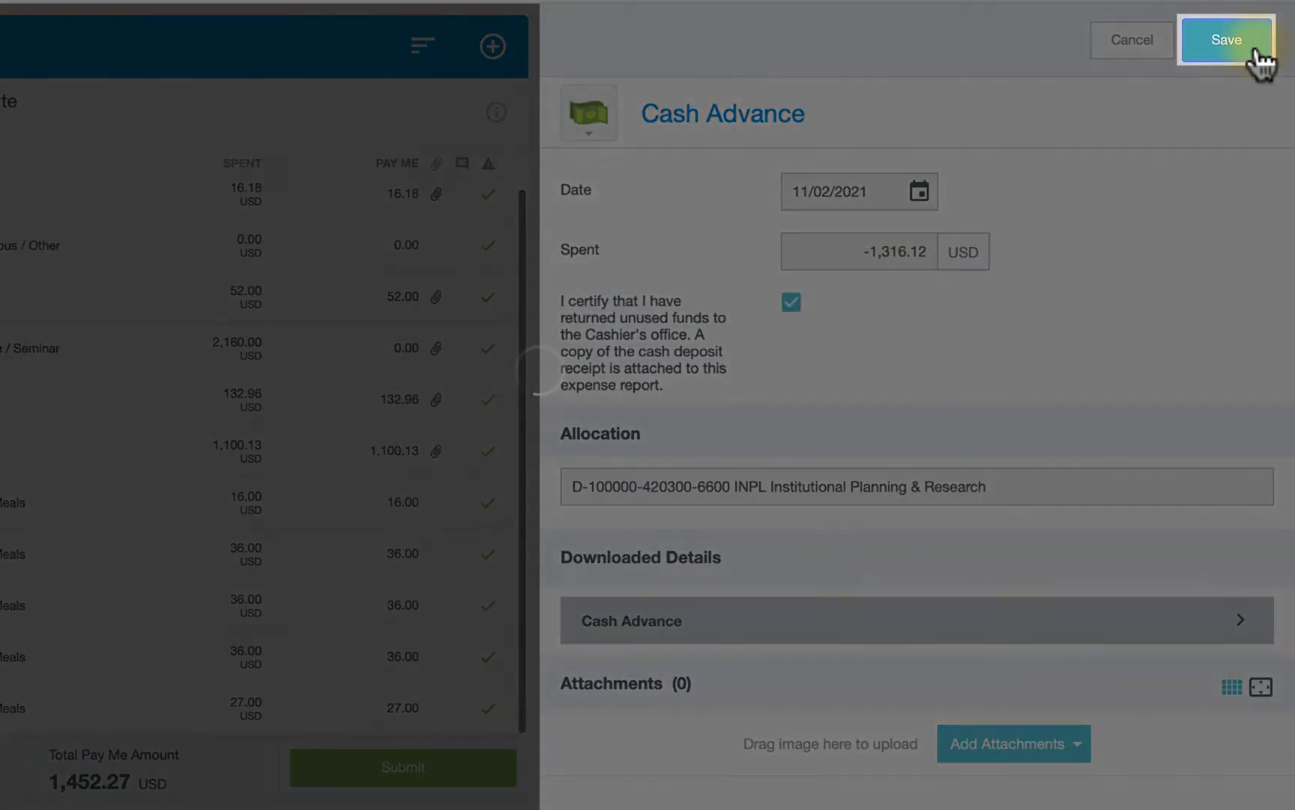
click(1256, 52)
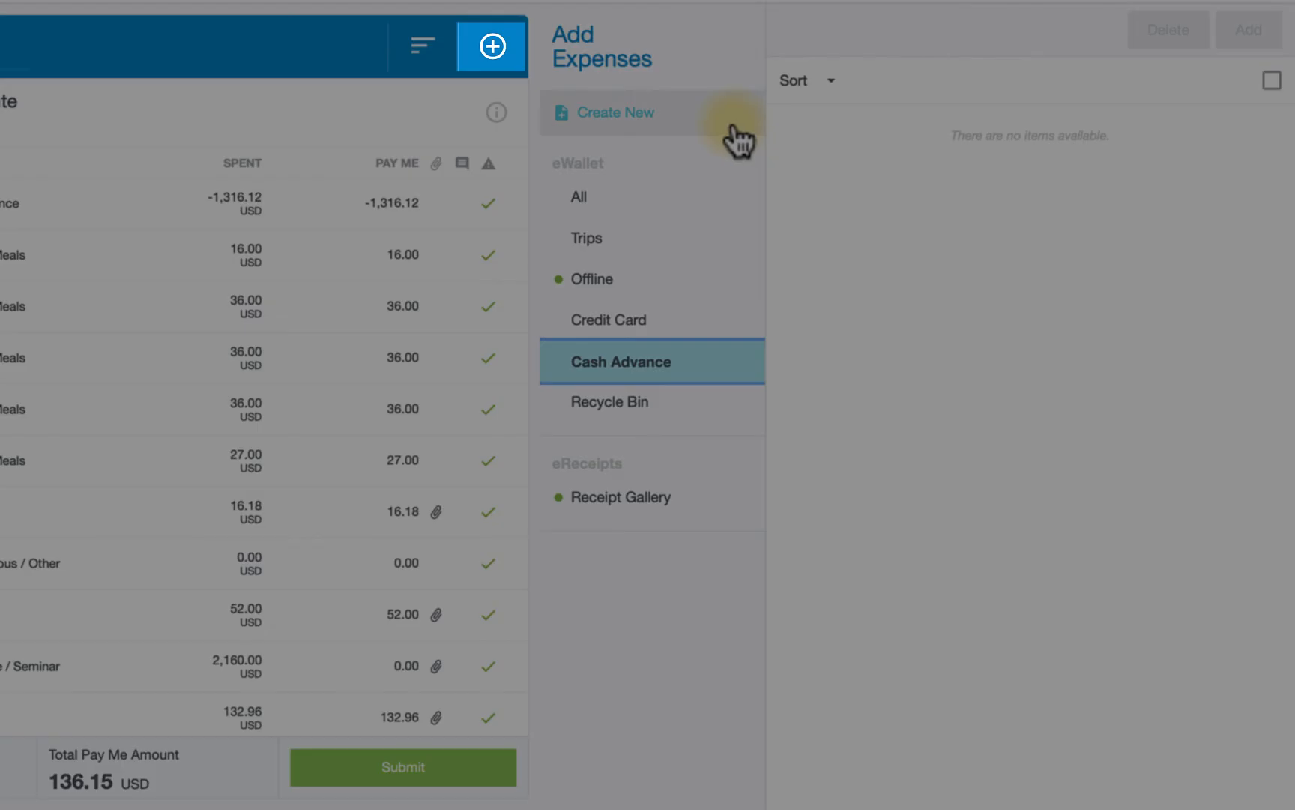
- Create a new Cash Advance Return expense of 150 USD with the returned-funds certification ticked, and save it
click(738, 141)
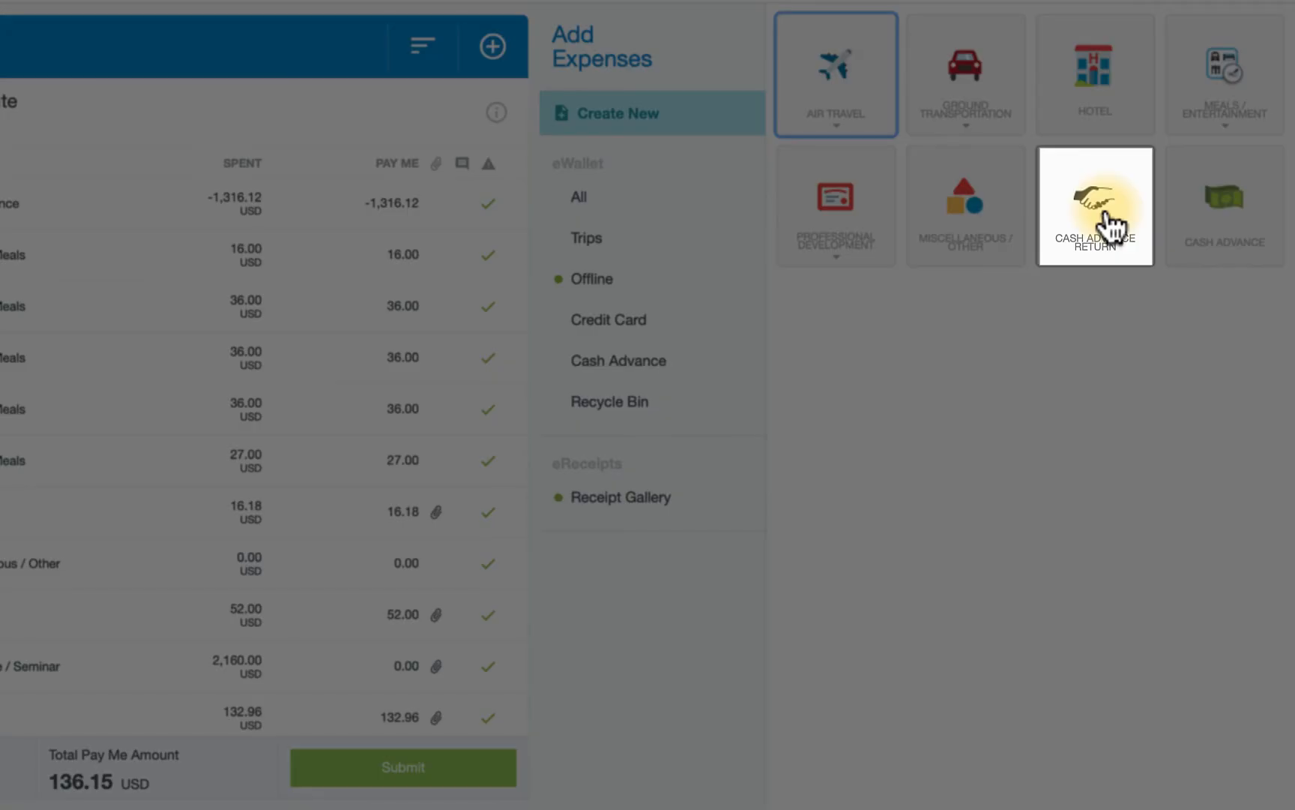
click(1106, 214)
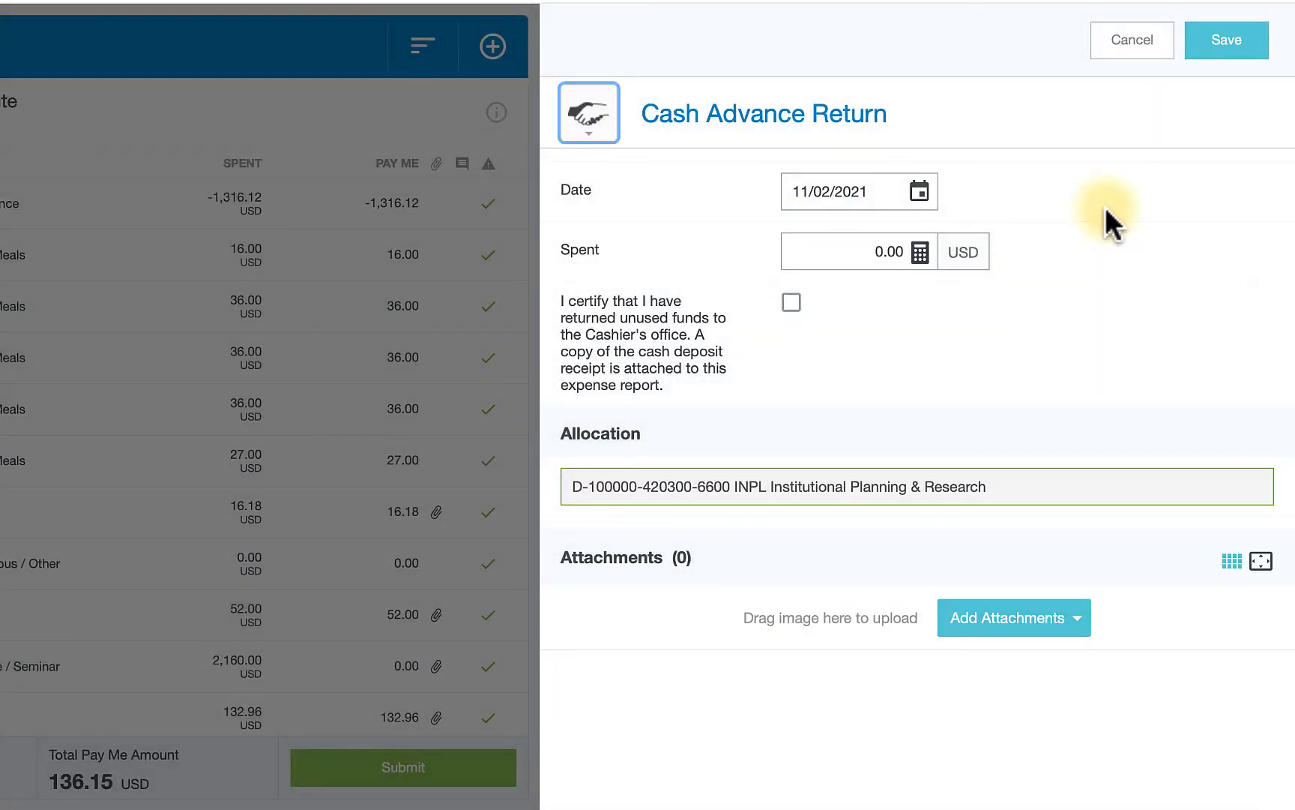
click(898, 251)
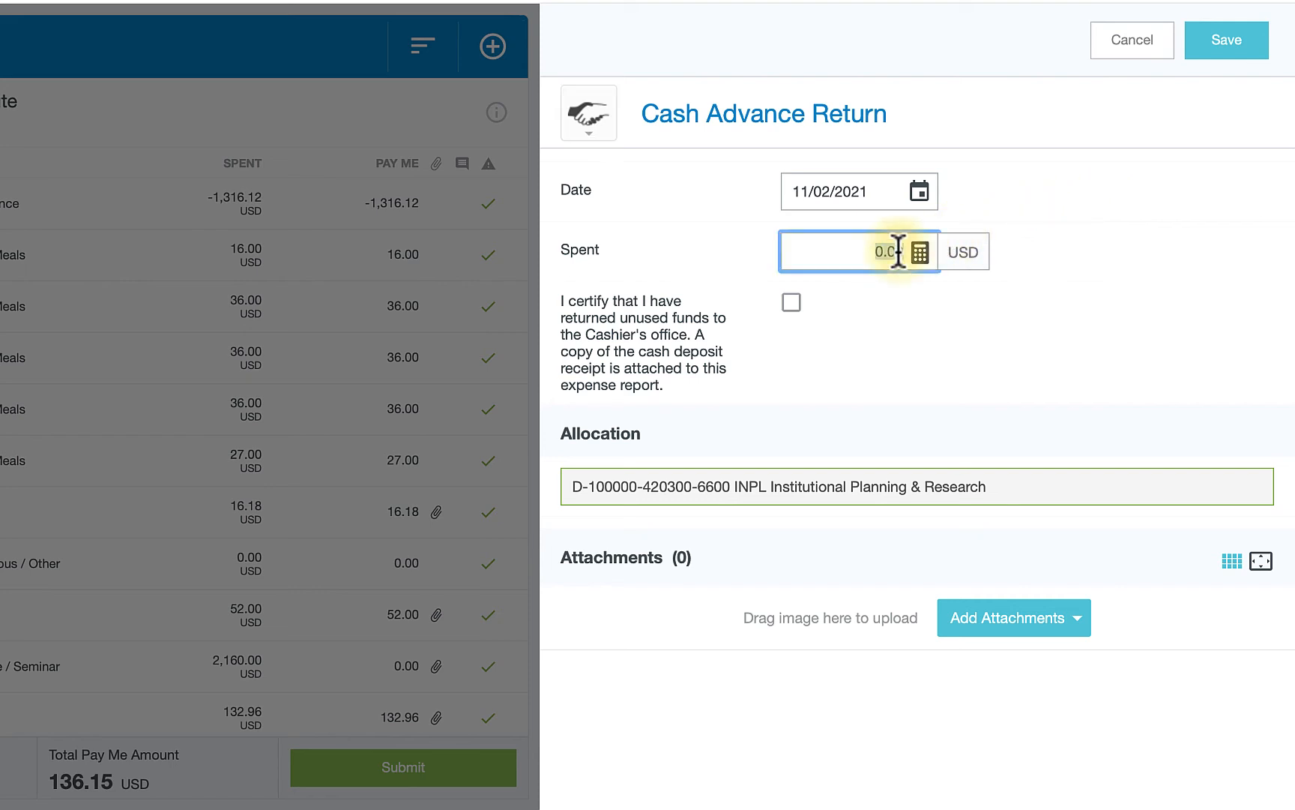
text(150)
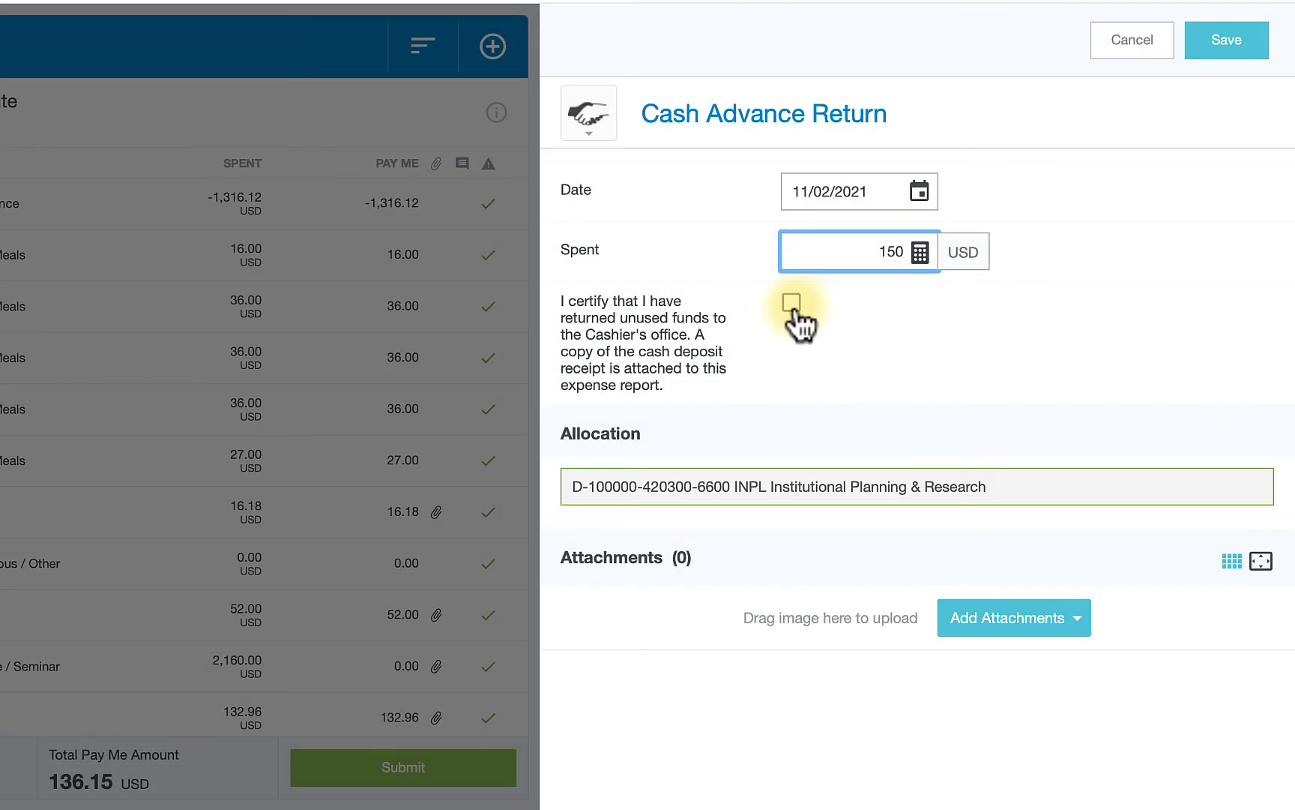
click(792, 304)
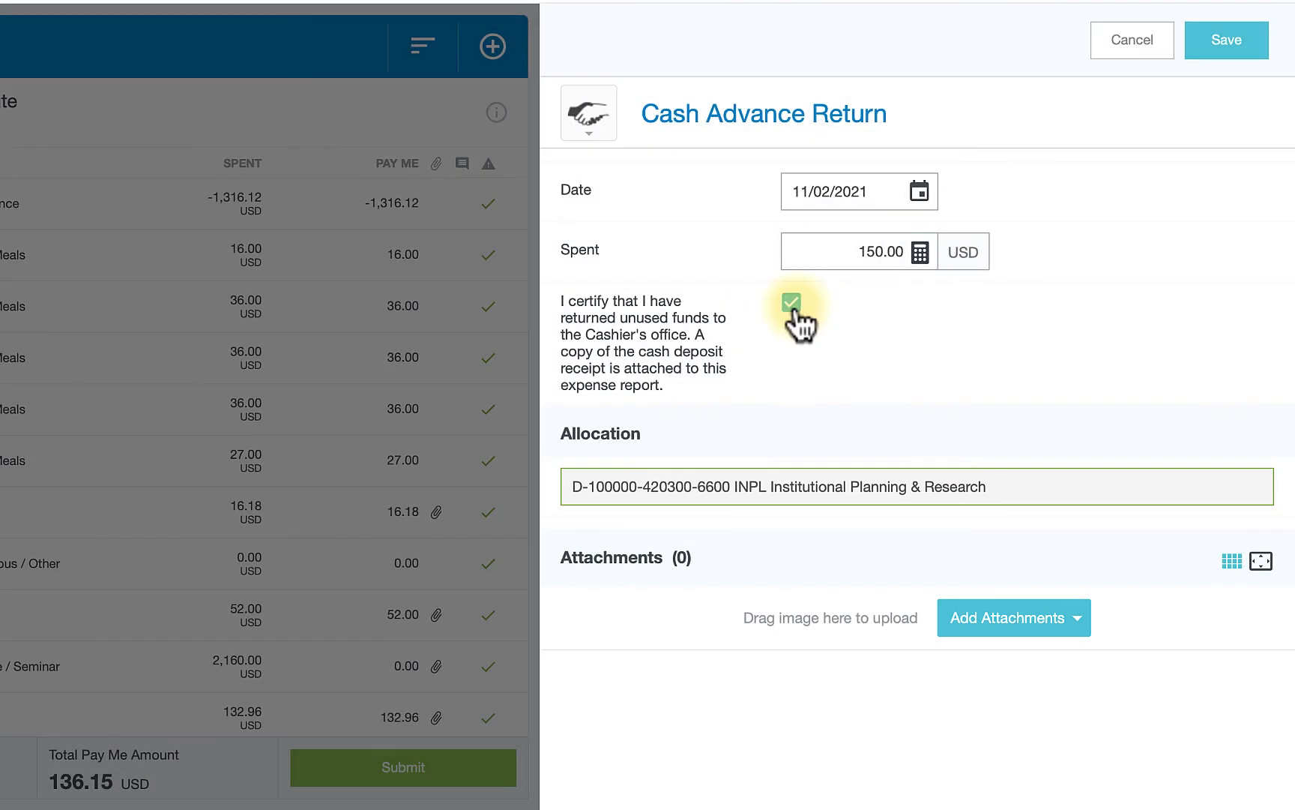
click(1233, 47)
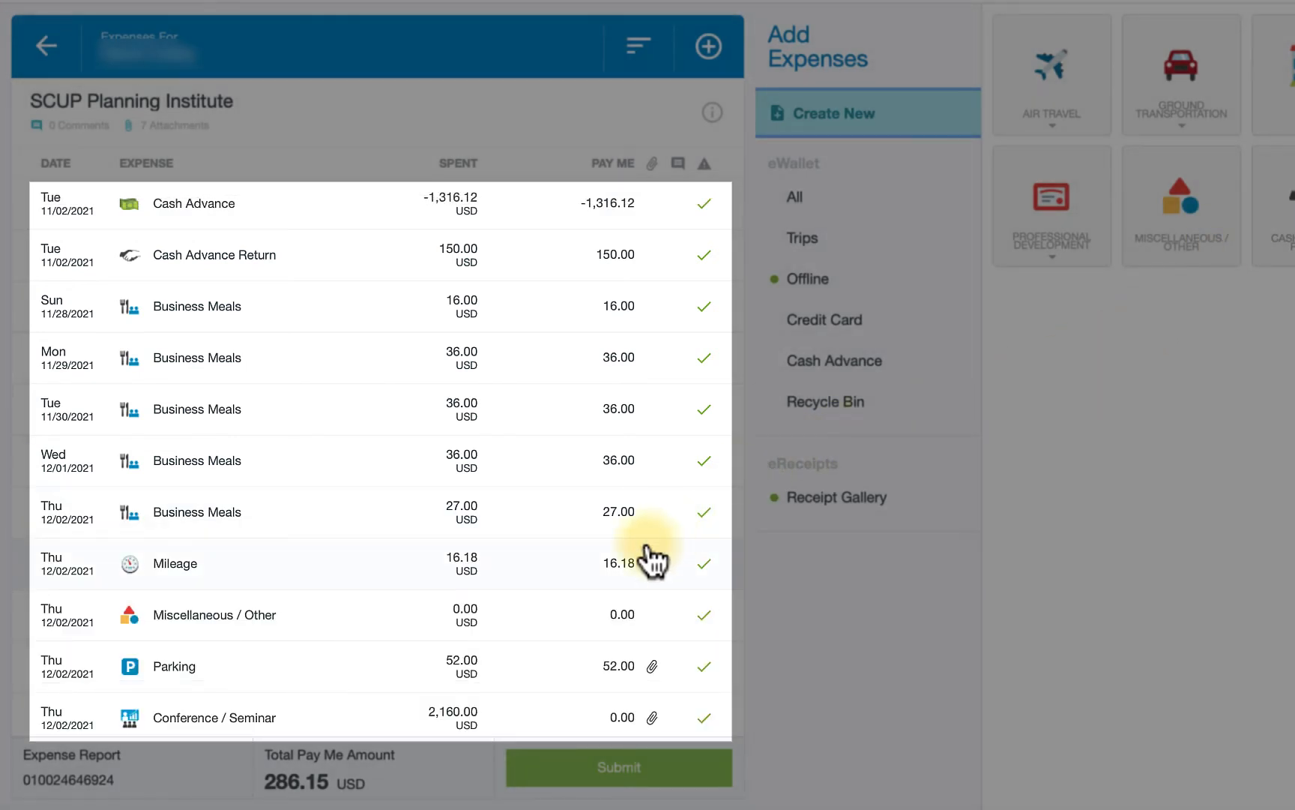
- Begin submitting the expense report and browse the PDF export options in the submit confirmation
scroll(650, 555, down, 3)
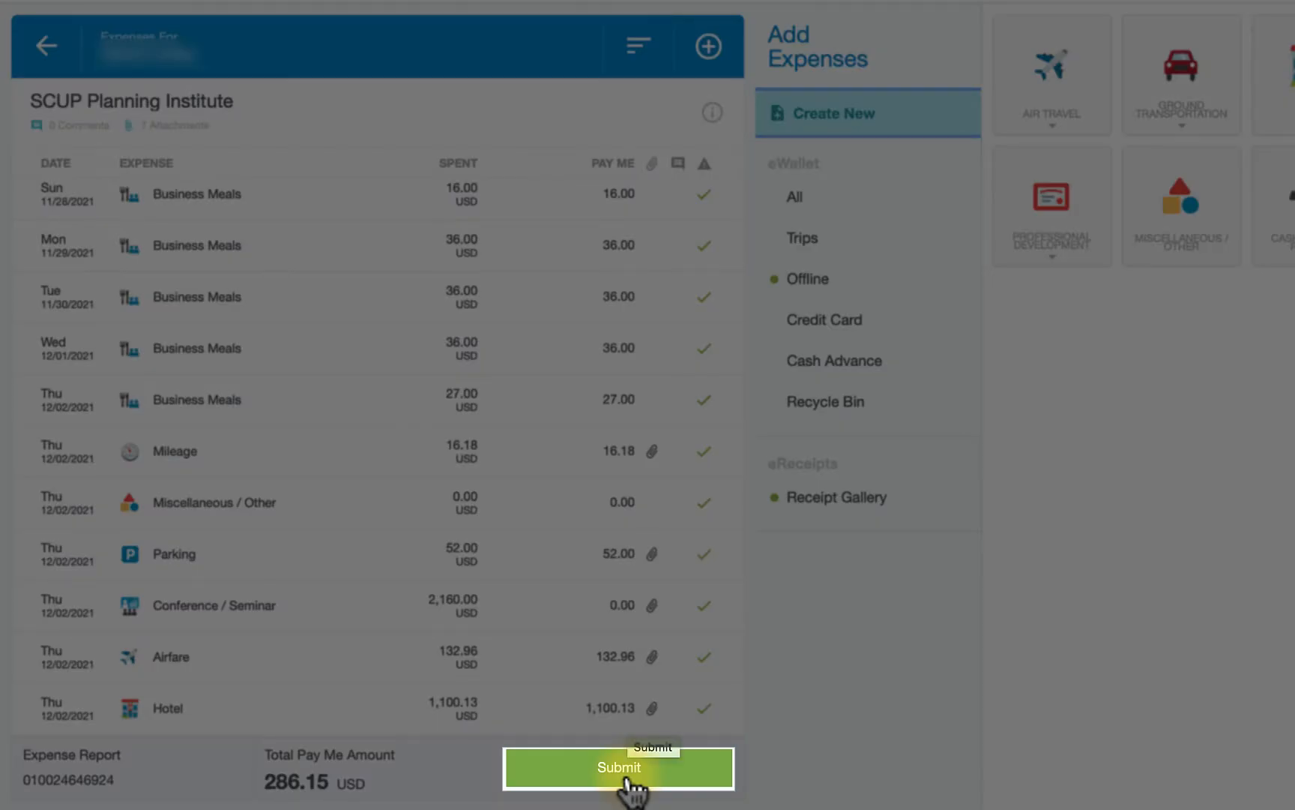
click(628, 781)
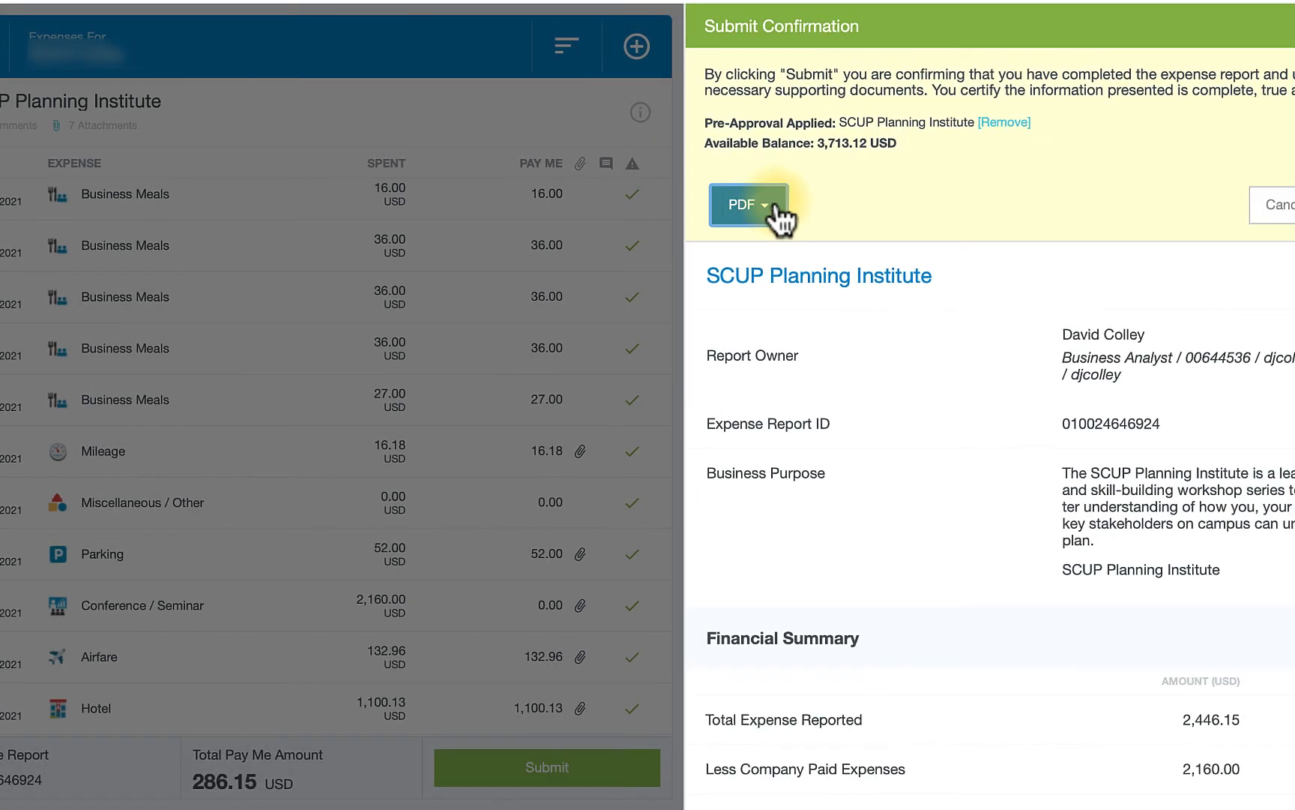
click(772, 218)
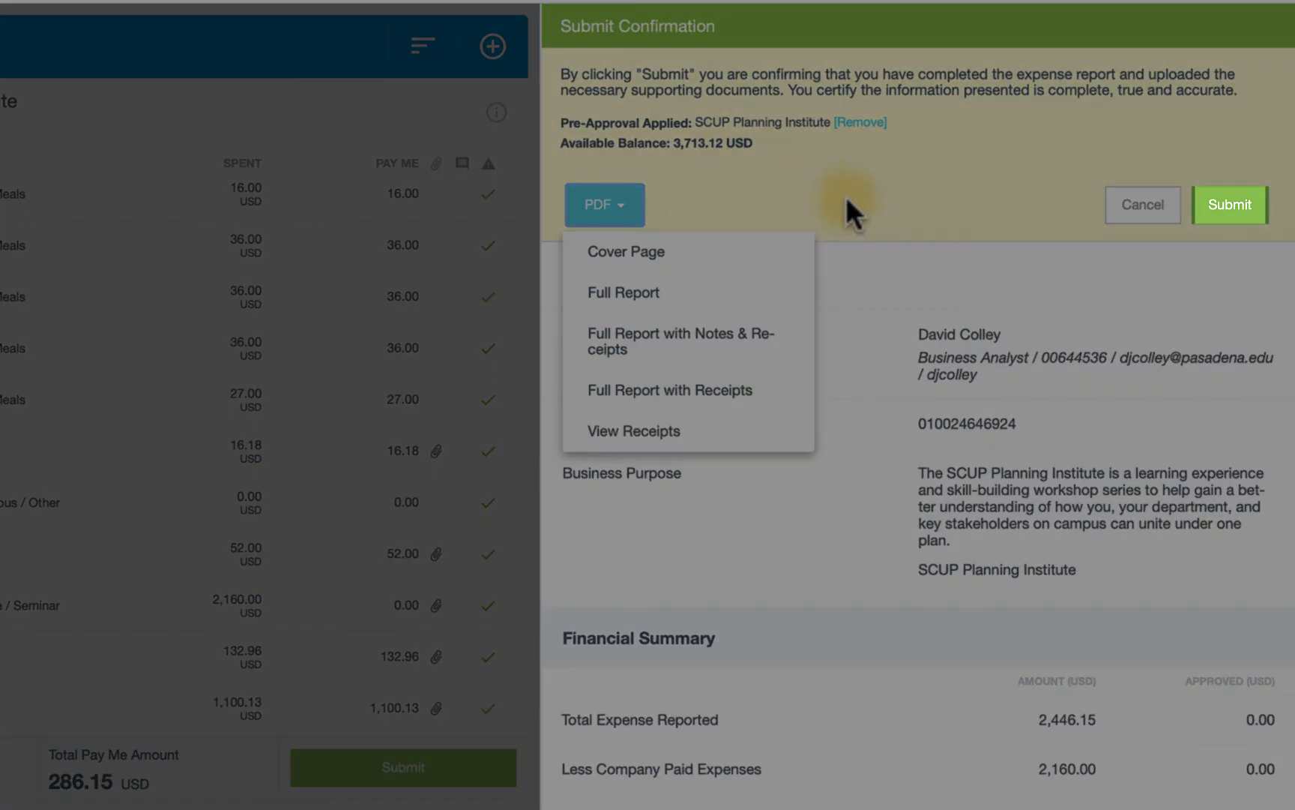
click(847, 198)
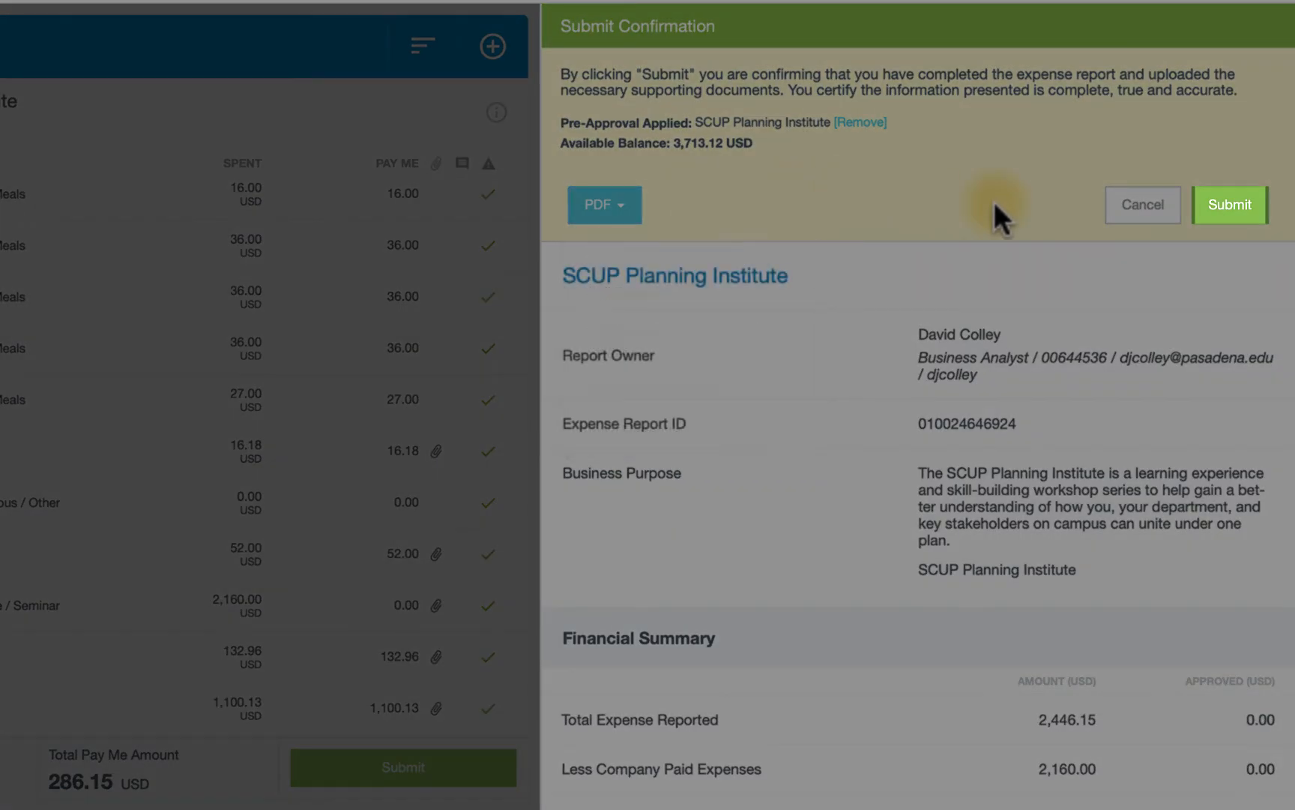